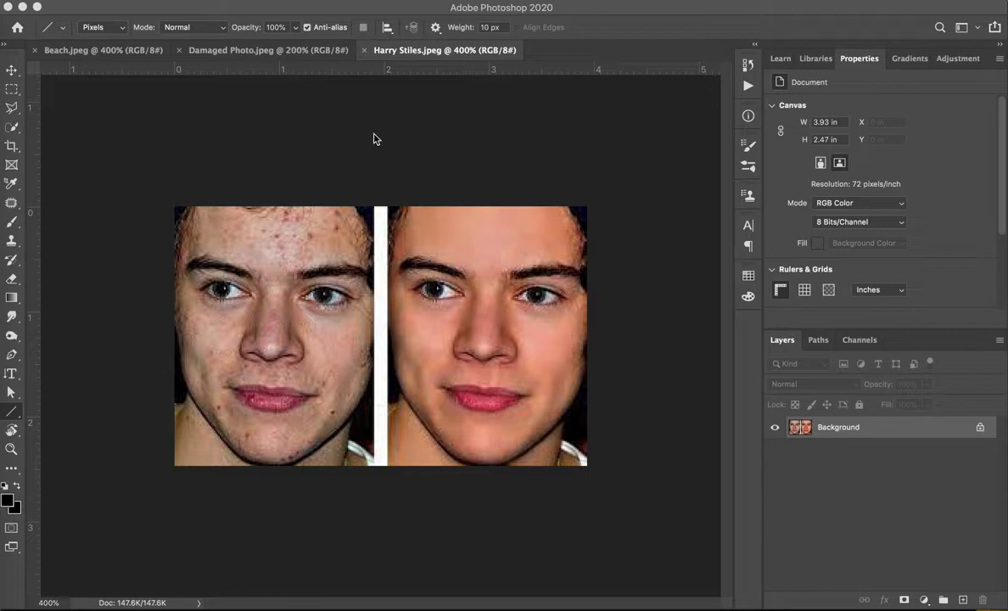
Remove the red blemishes on the left face's forehead with the Spot Healing Brush Tool at size 9.
left_click(13, 128)
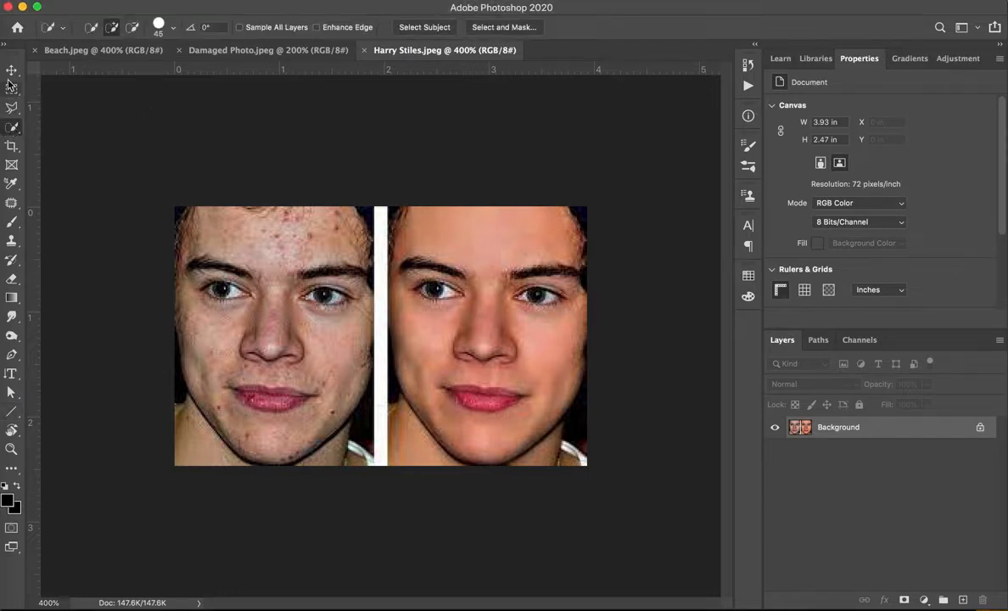
left_click(11, 203)
left_click(12, 204)
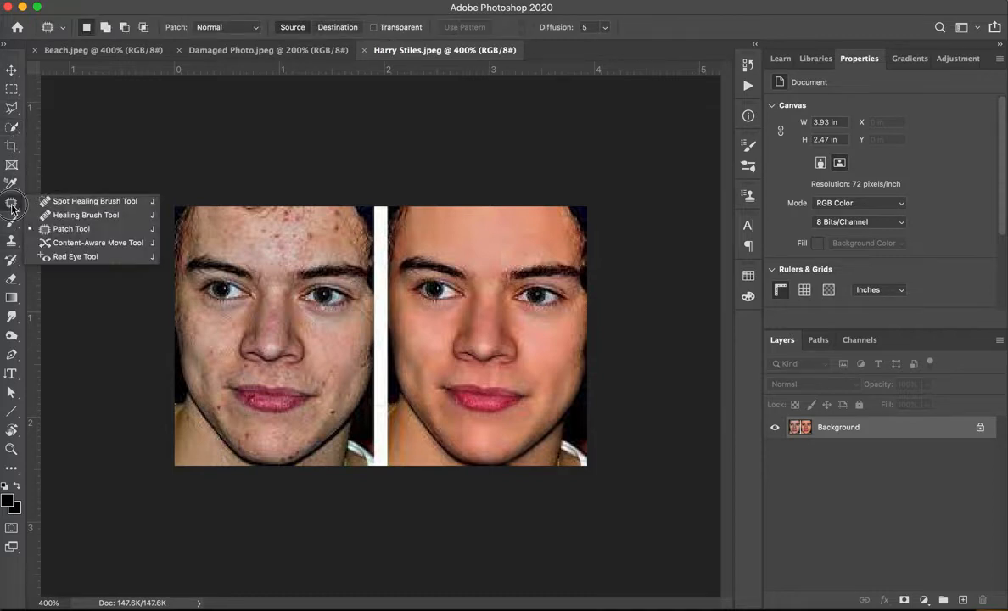
left_click(75, 204)
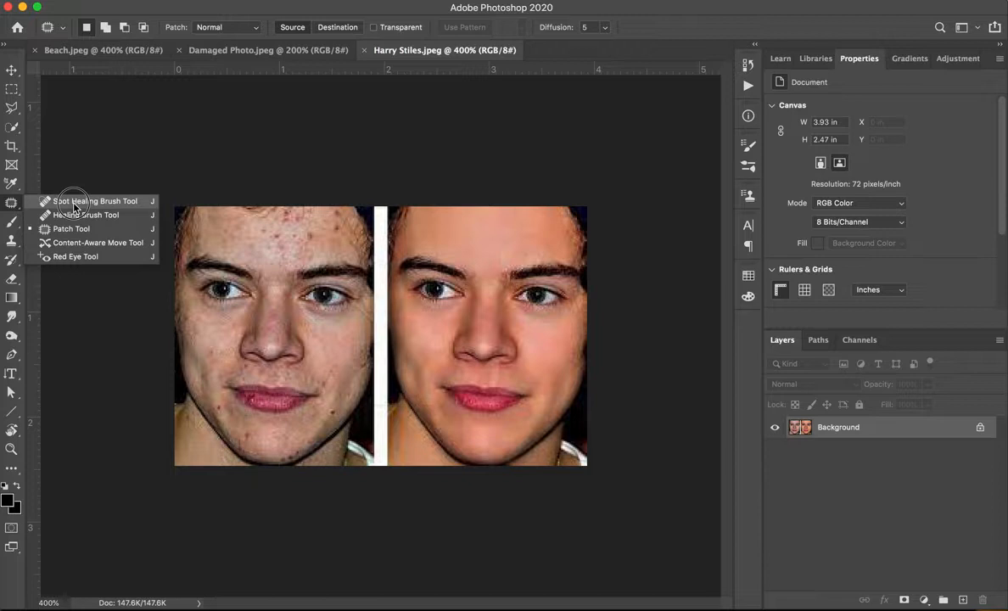
left_click(74, 202)
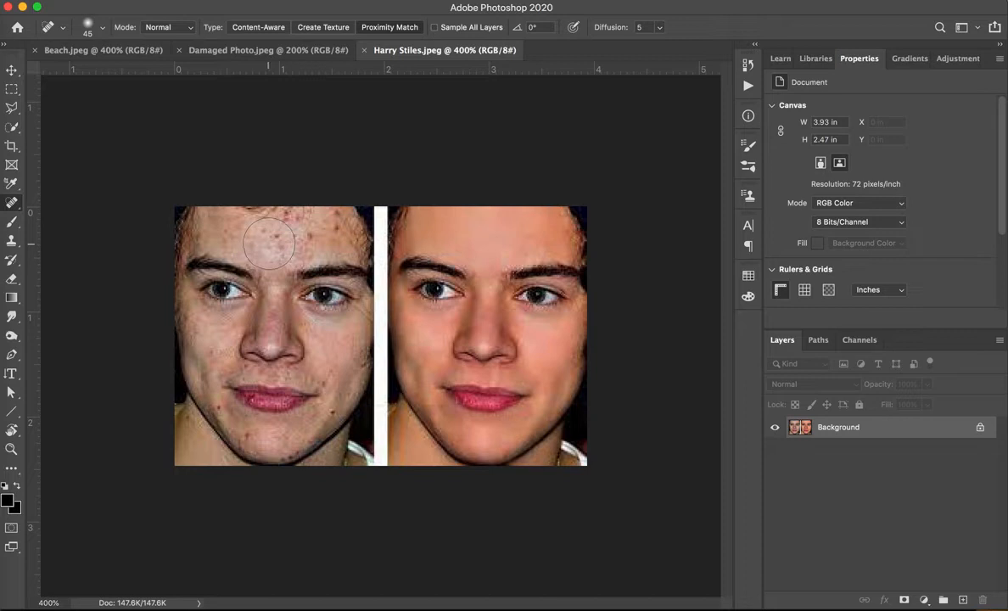
key("bracketleft")
key("bracketleft")
key("bracketleft")
key("bracketleft")
key("bracketleft")
key("bracketleft")
key("bracketleft")
key("bracketleft")
key("bracketleft")
left_click(264, 230)
left_click(288, 220)
left_click(337, 211)
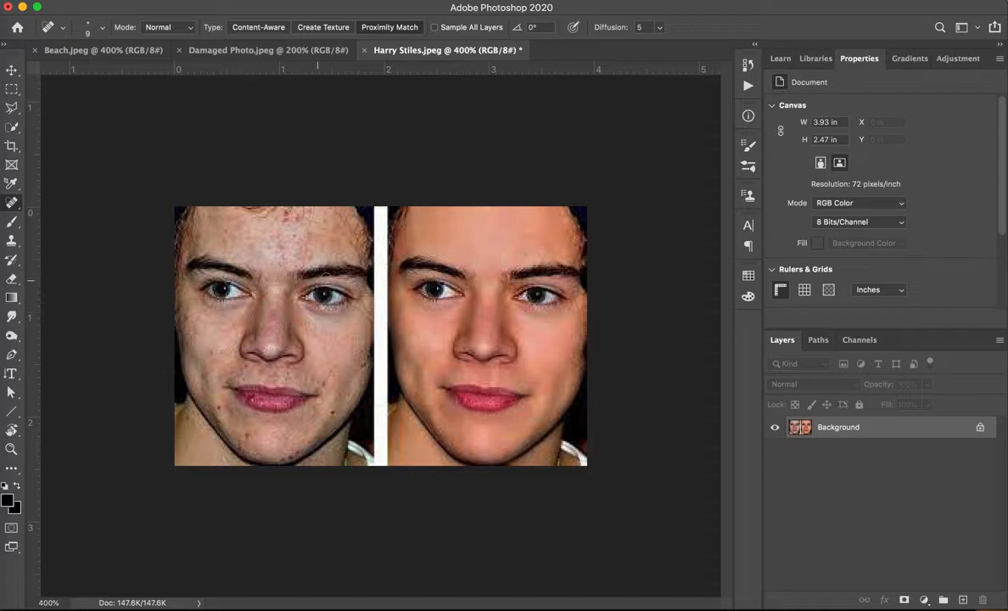
mouse_move(276, 228)
left_mouse_down()
mouse_move(289, 283)
mouse_move(320, 241)
left_mouse_up()
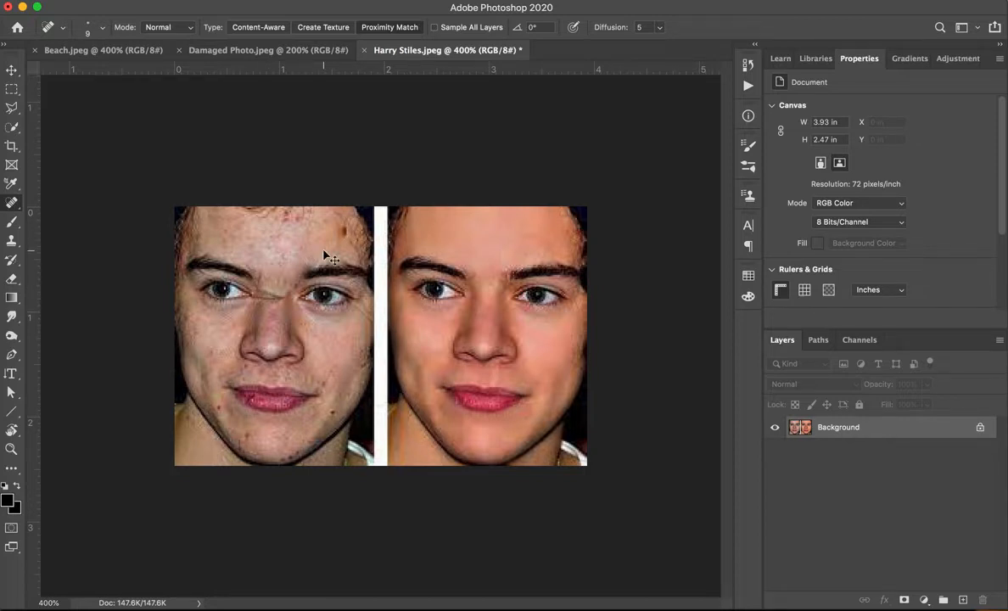
key("super+z")
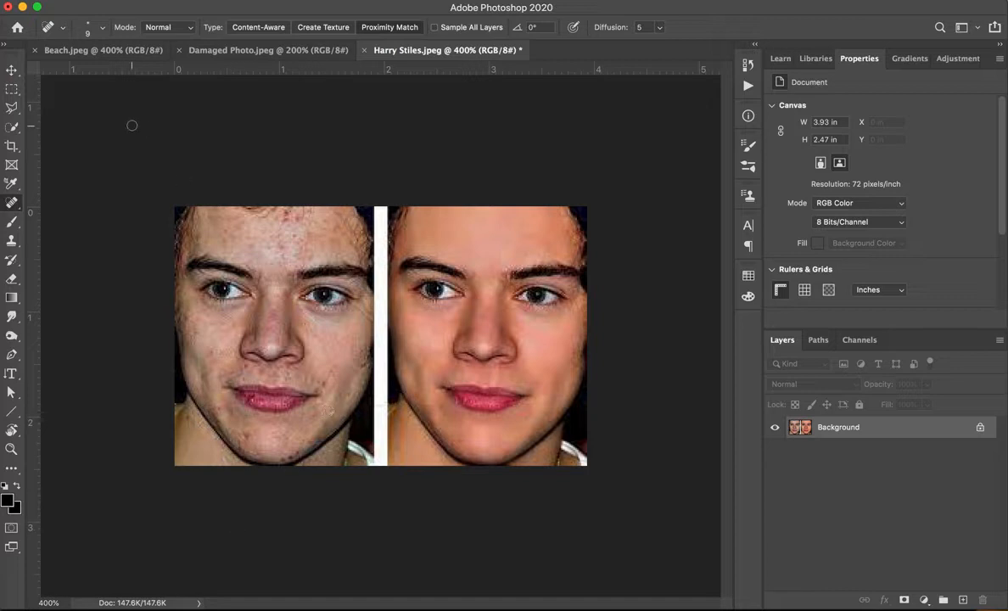
Switch to the Healing Brush Tool and set its brush size to 25.
right_click(12, 202)
left_click(64, 215)
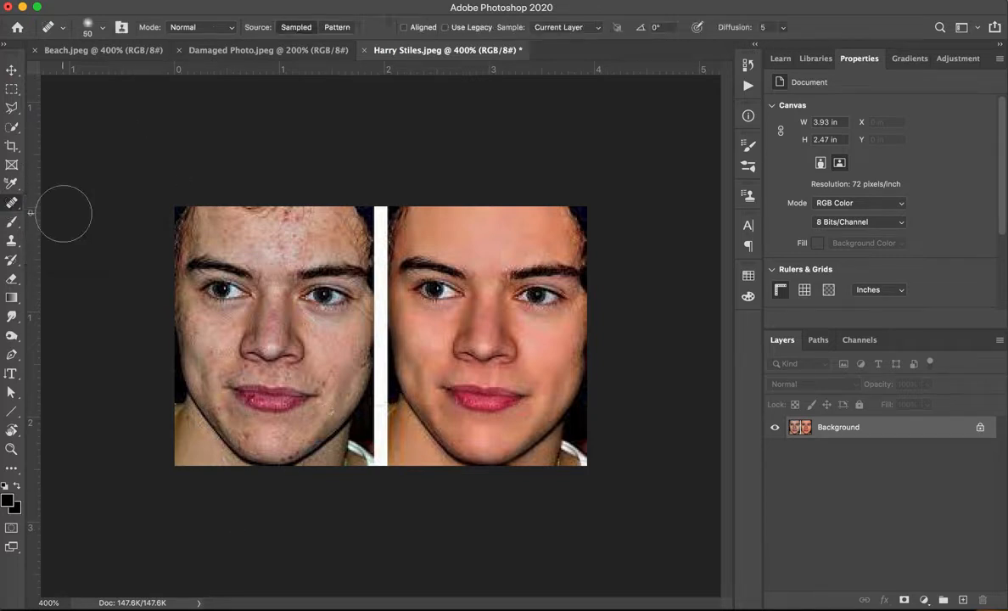
key("bracketleft")
key("bracketleft")
key("bracketleft")
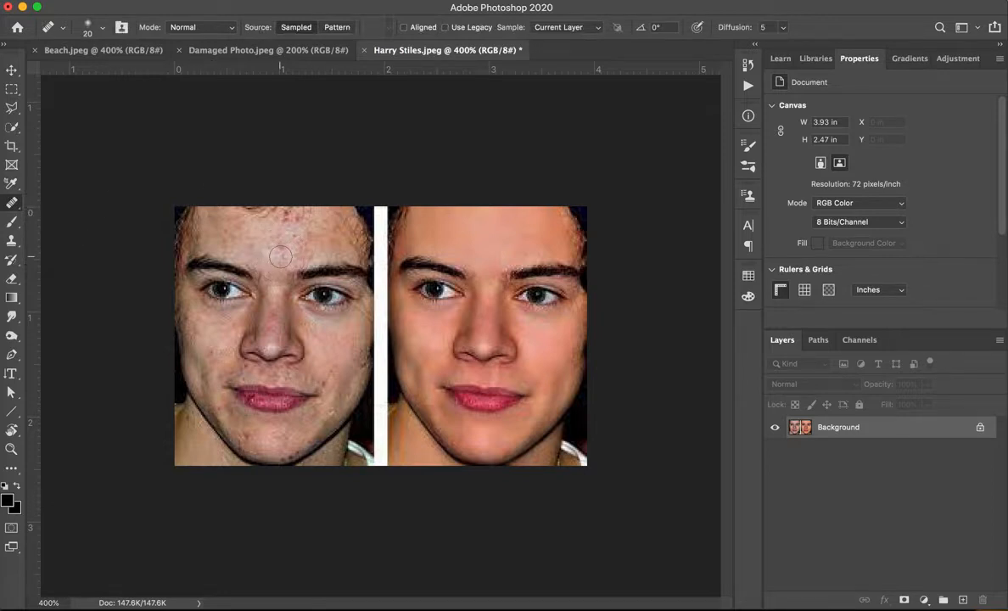
key("bracketright")
left_click(288, 238)
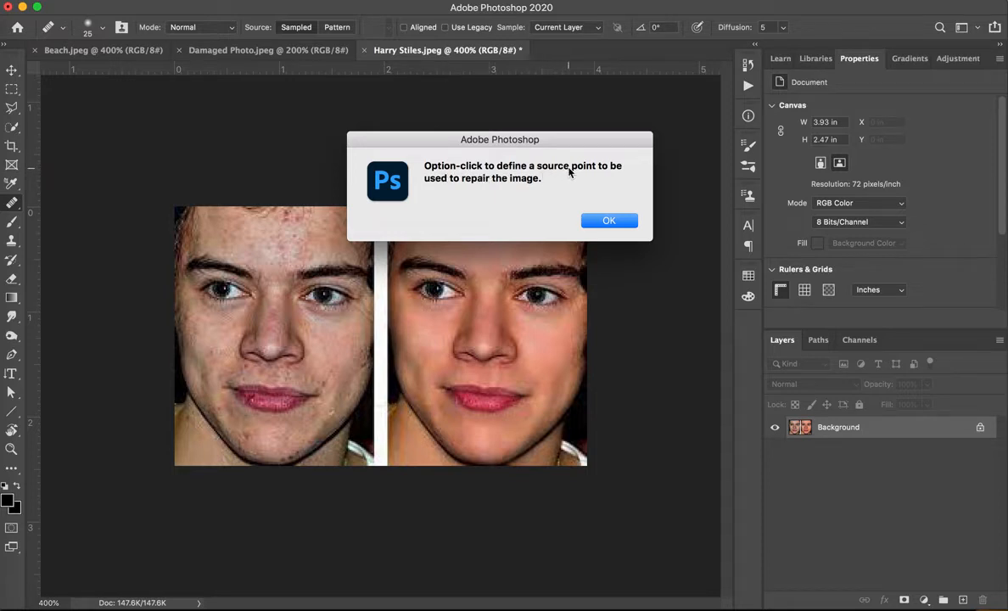
left_click(608, 220)
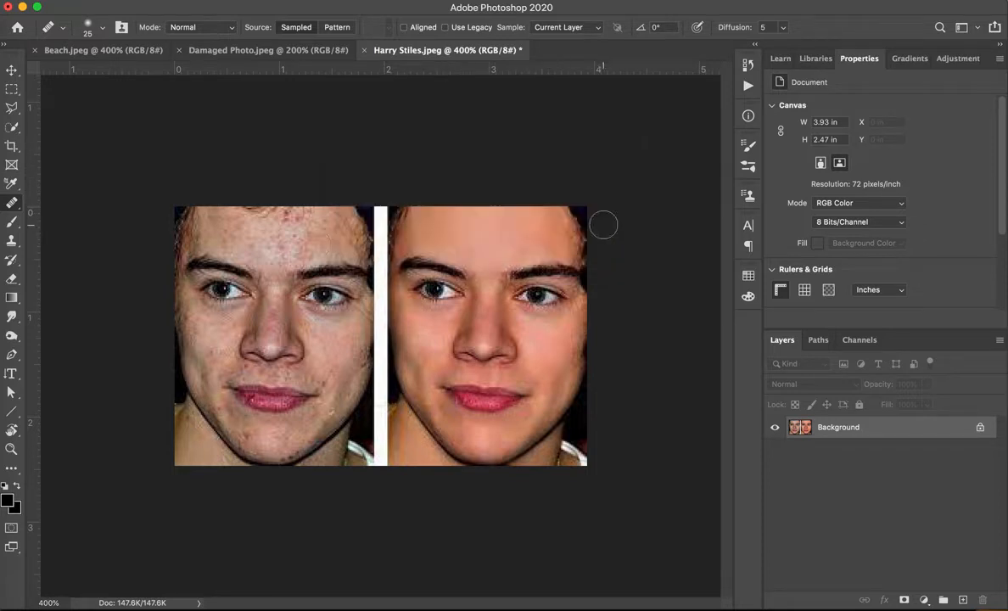
left_click(291, 256)
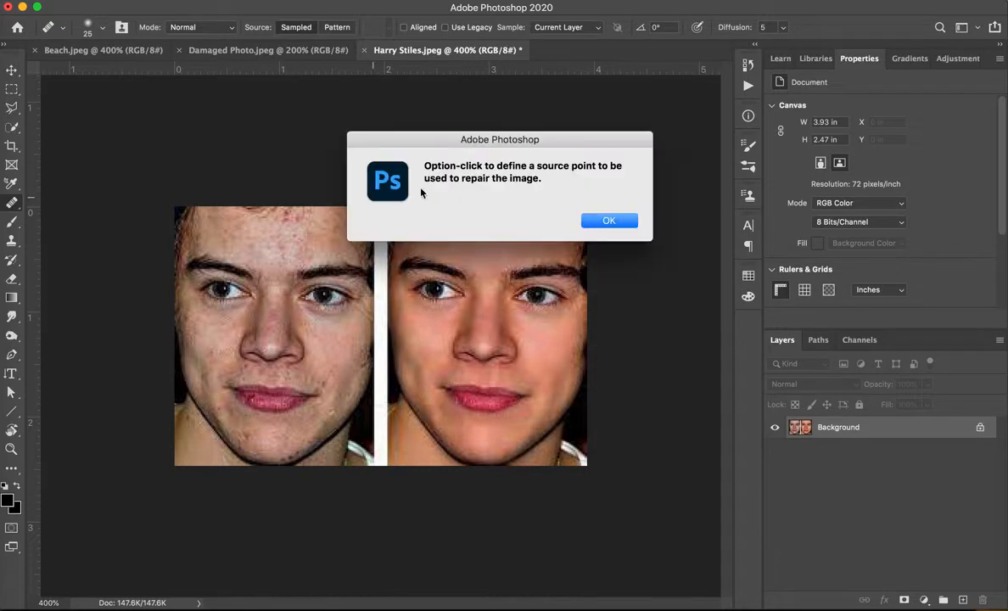
left_click(602, 219)
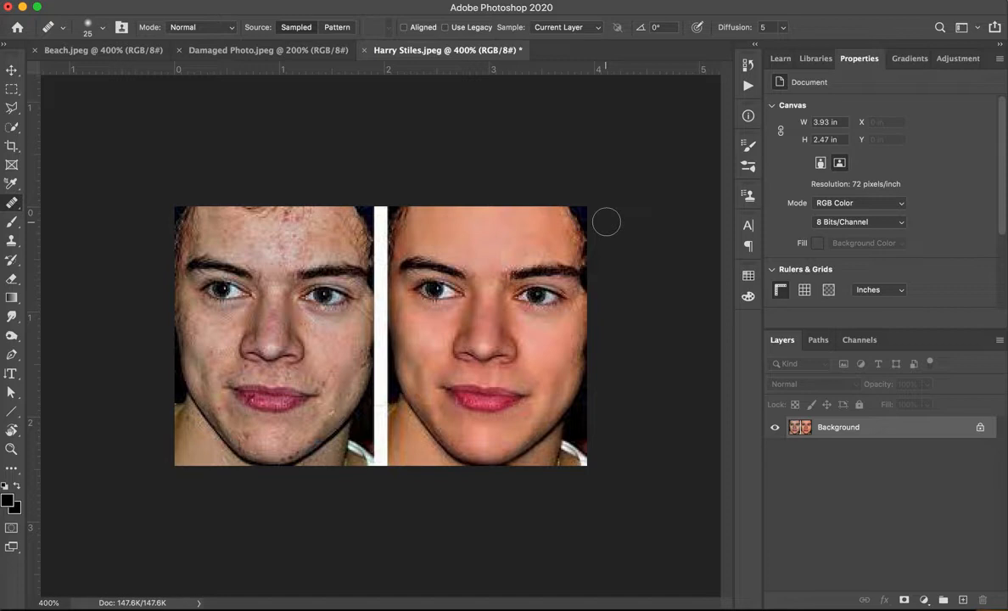
Sample clear forehead skin on the left face and heal the remaining red spots in the middle of the forehead.
left_click(251, 239, "alt")
left_click(281, 243)
left_click_drag(277, 215, 297, 233)
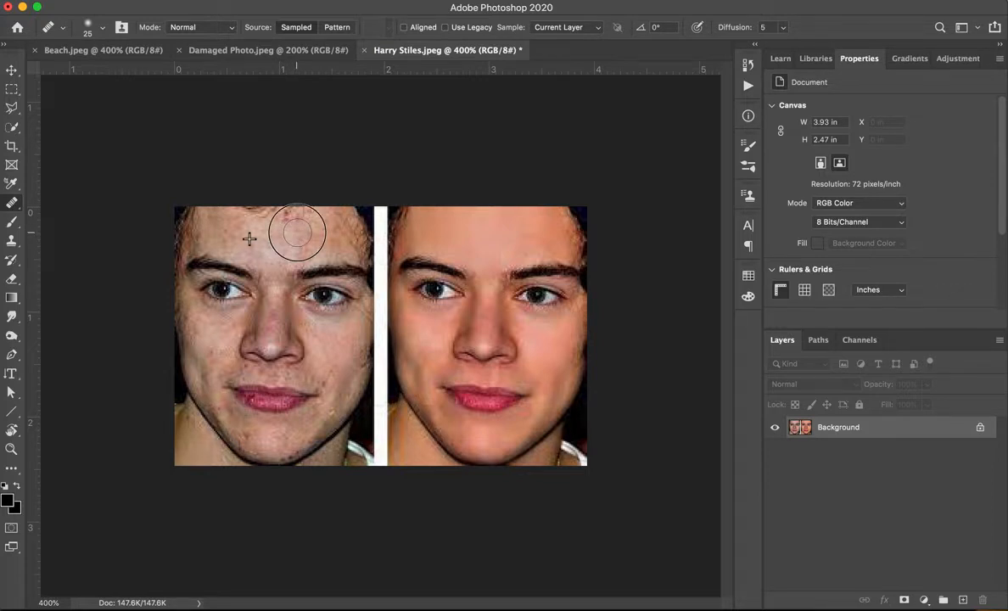
left_click_drag(297, 232, 277, 216)
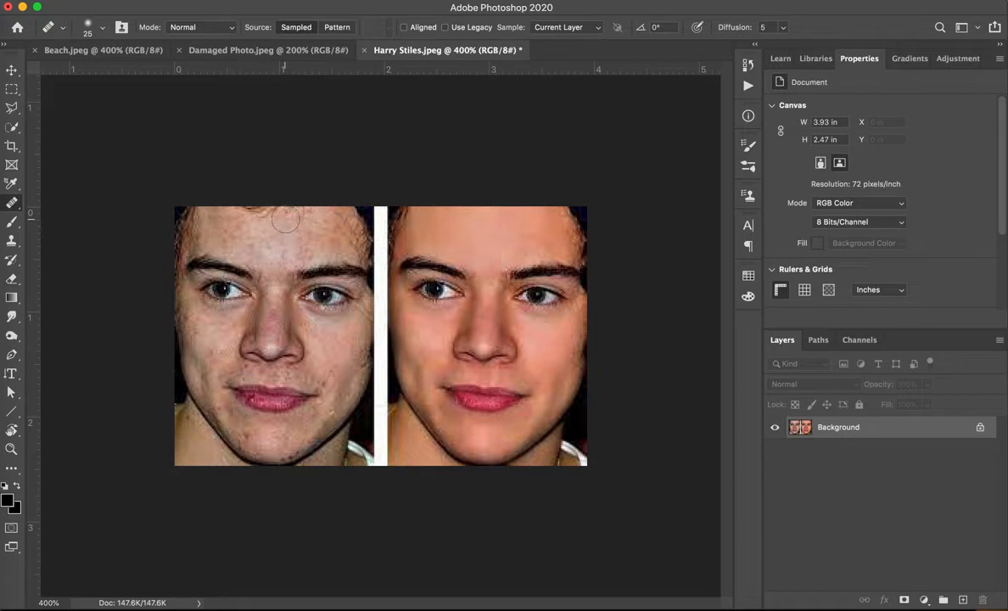
left_click(286, 219)
Reduce the Healing Brush to size 15 and heal the cheek and jaw beside the mouth on the left face.
left_click(246, 388)
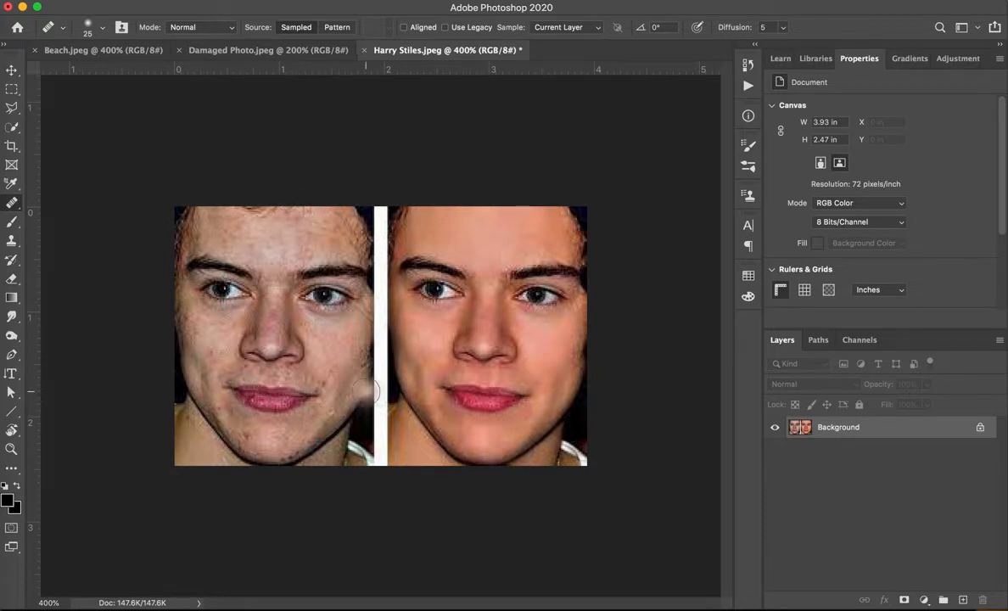
key("bracketleft")
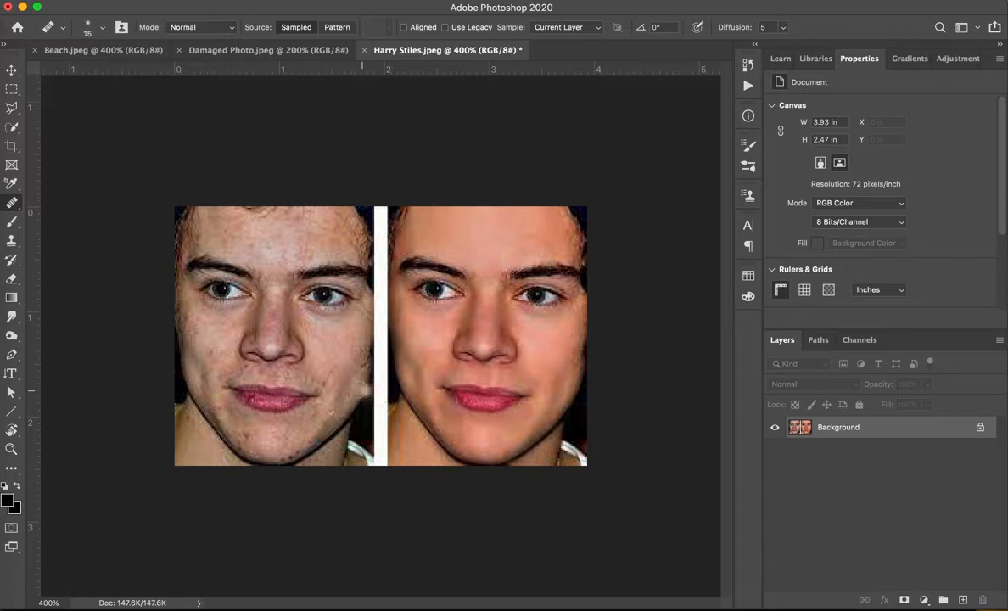
left_click(342, 356, "alt")
left_click(332, 413)
Heal the remaining spots around the mouth, chin, jaw and cheek of the left face with the Healing Brush Tool.
right_click(12, 202)
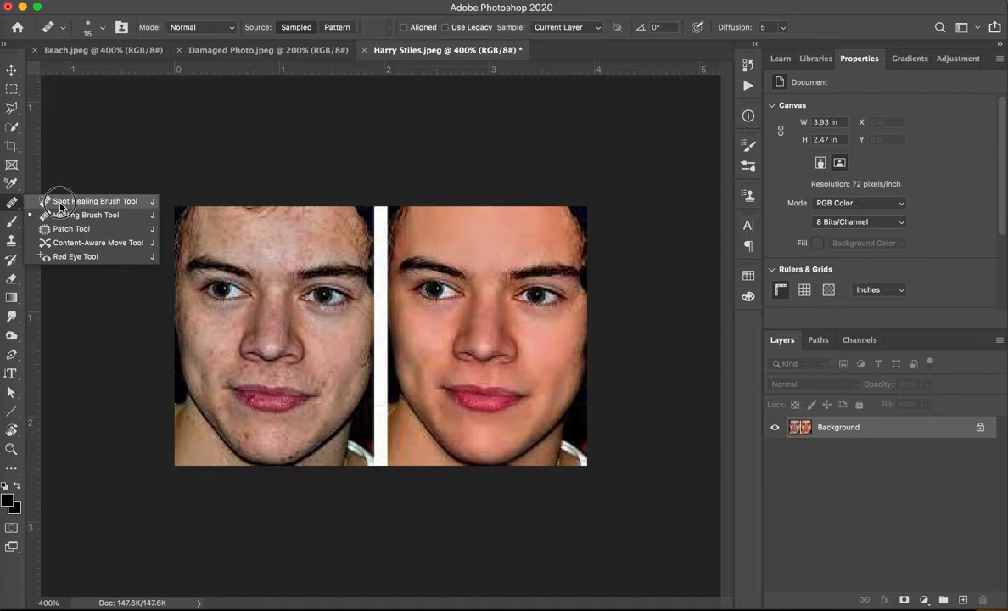
left_click(61, 216)
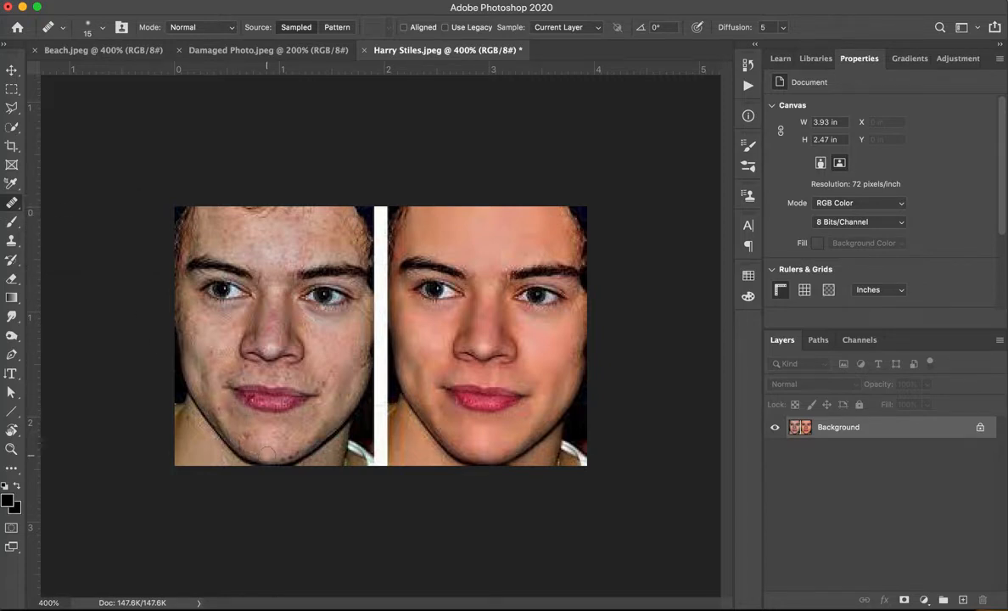
left_click(232, 426, "alt")
left_click(215, 395)
left_click(227, 400)
left_click(228, 409)
left_click(265, 440, "alt")
left_click(280, 455)
left_click(289, 453)
left_click(341, 365, "alt")
left_click(308, 438)
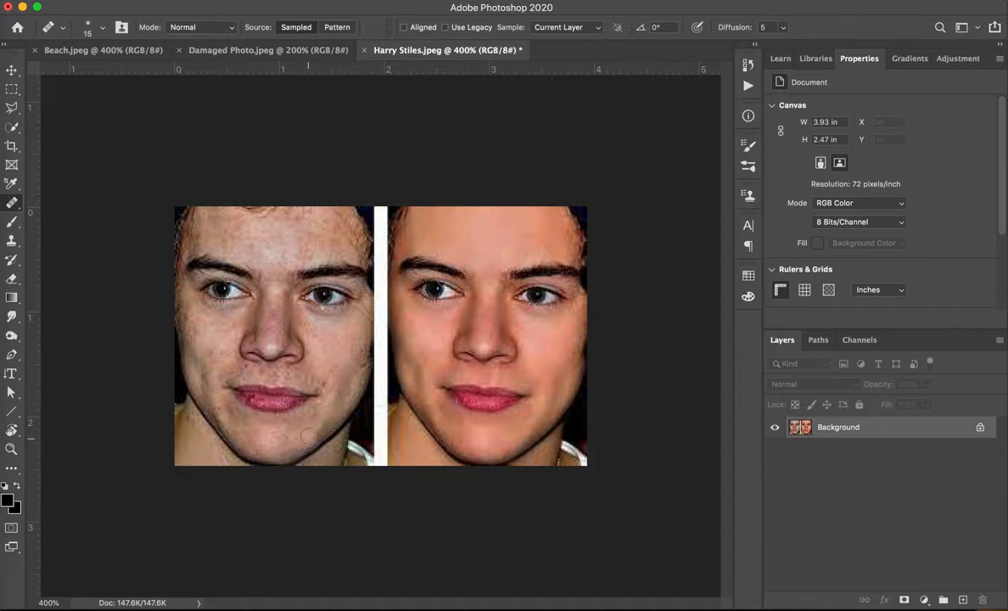
left_click(331, 344, "alt")
left_click(326, 387)
In Beach.jpeg, clone shoreline over the lone walking person left of center using the Clone Stamp at size 40.
left_click(102, 53)
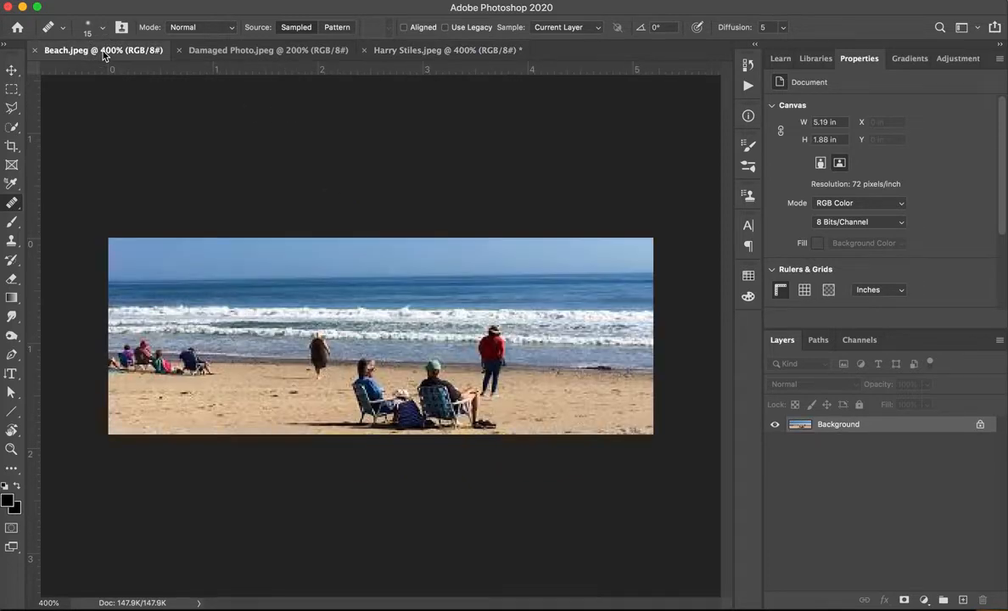
left_click(13, 203)
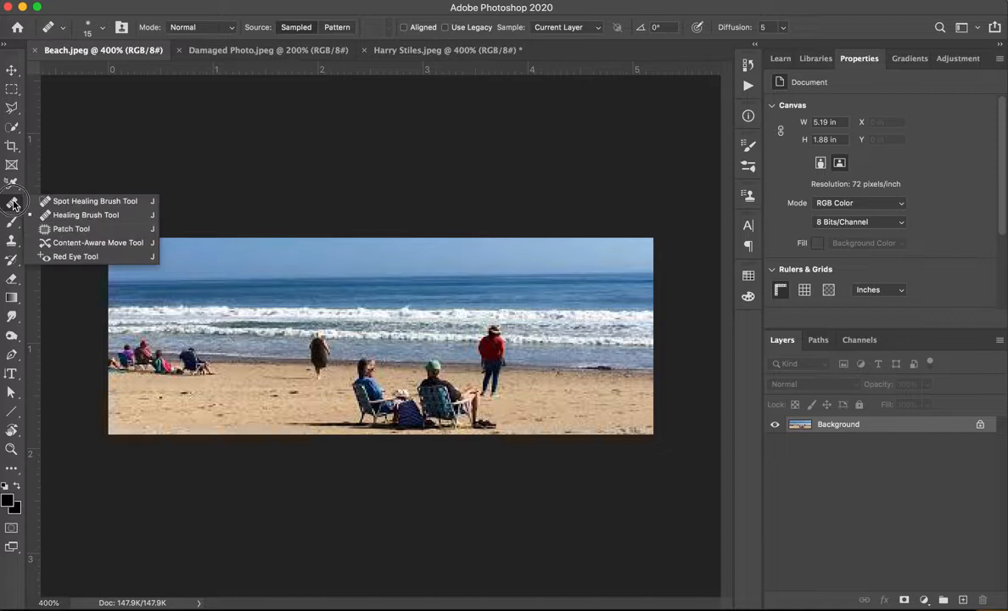
left_click(71, 229)
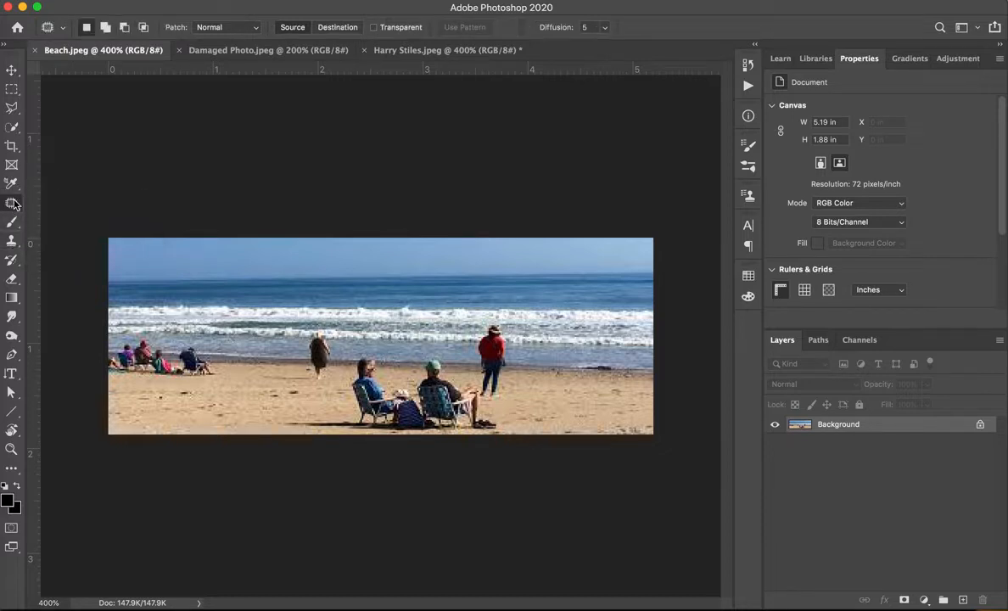
left_click(12, 241)
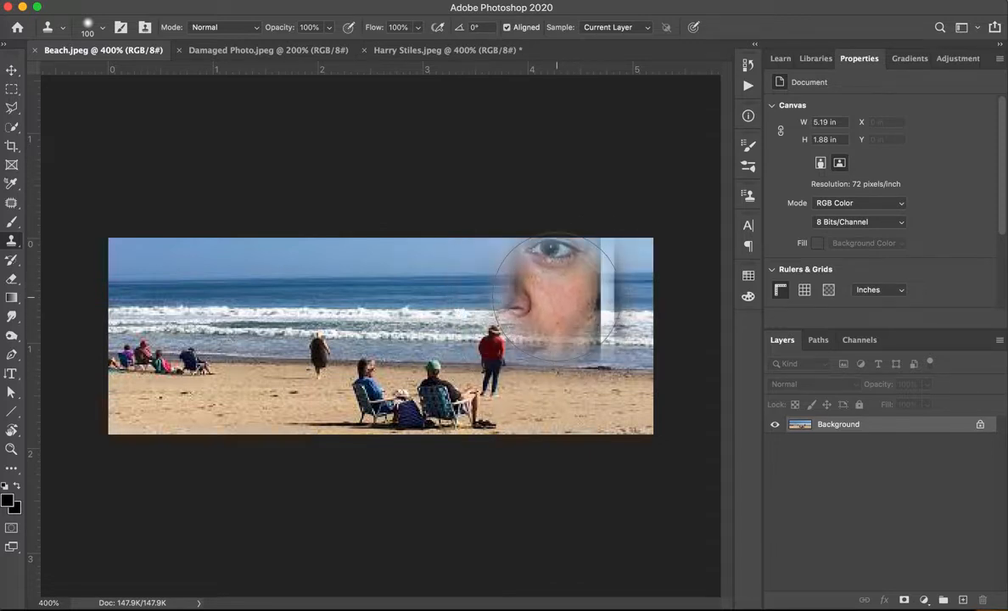
key("bracketleft")
key("bracketleft")
key("bracketleft")
key("bracketleft")
key("bracketleft")
key("bracketleft")
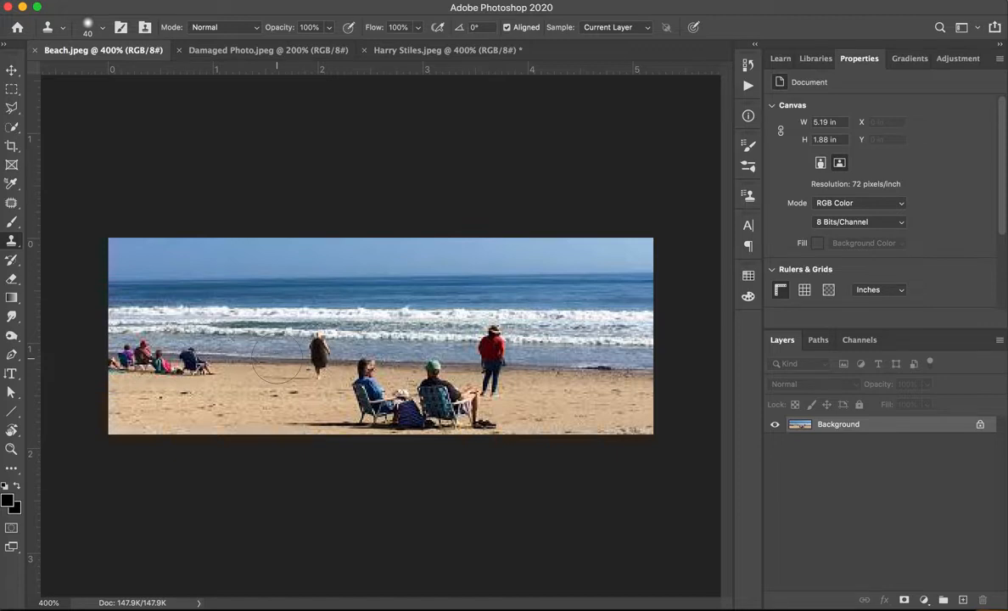
mouse_move(280, 358)
left_mouse_down()
mouse_move(301, 339)
mouse_move(306, 350)
left_mouse_up()
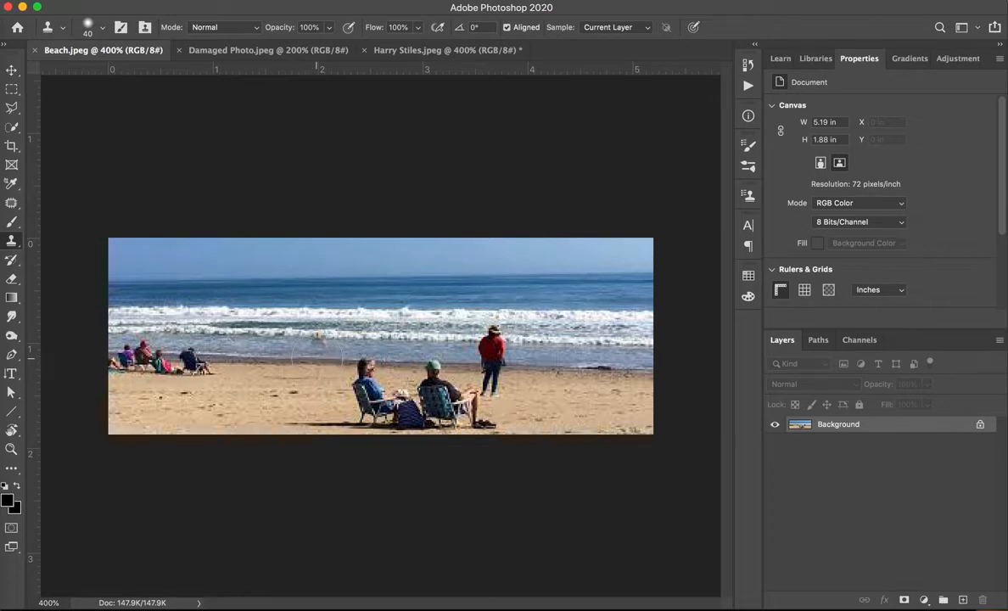
left_click(316, 357)
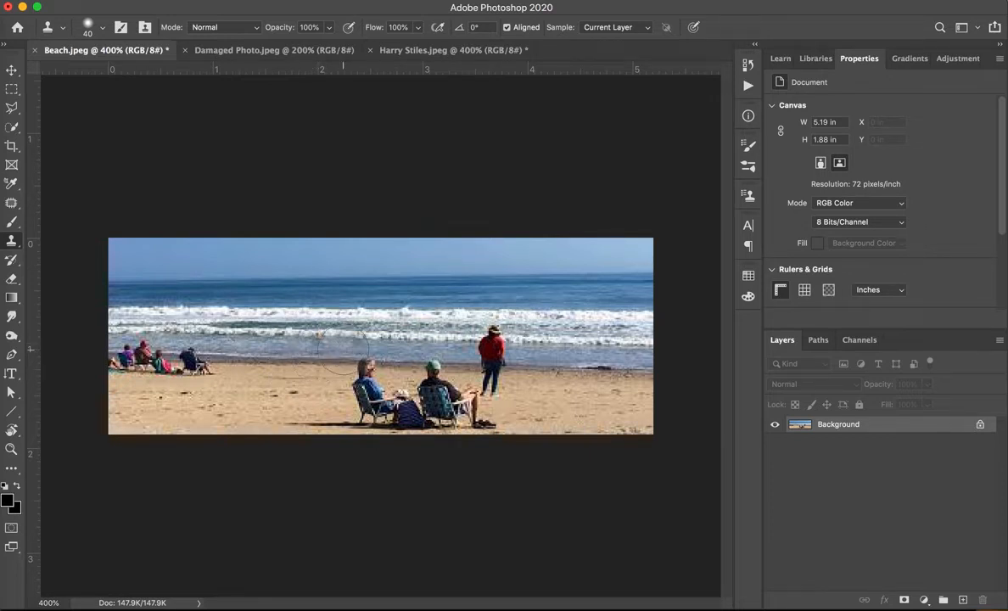
Reduce the Clone Stamp brush to 25 and clean up the leftover traces where the walking person stood.
key("bracketleft")
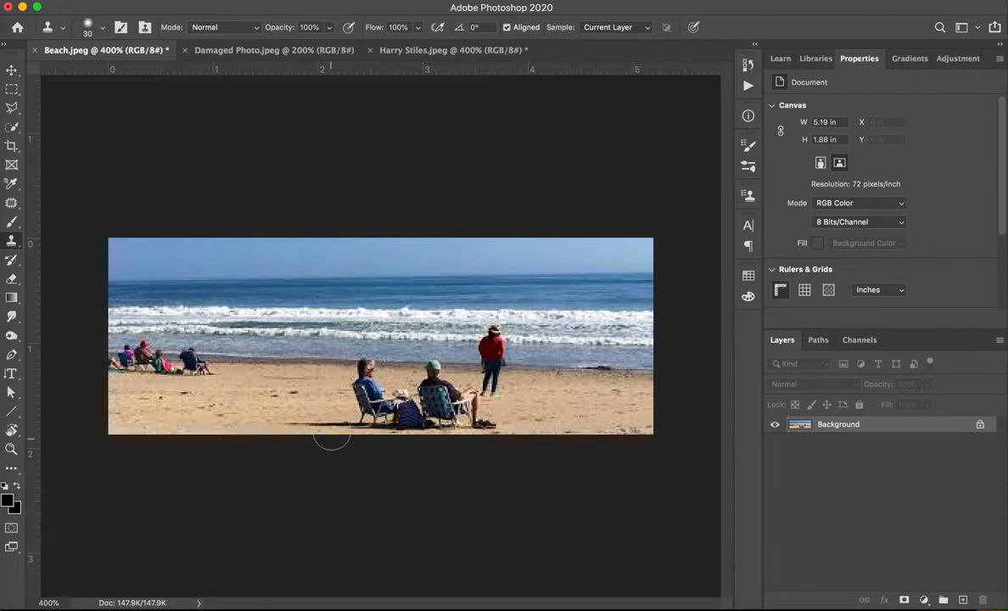
key("bracketleft")
key("alt")
left_click(316, 404, "alt")
left_click(296, 376, "alt")
Clone water and sand over the standing person in red, including the legs, with the brush at size 25.
key("bracketright")
key("bracketleft")
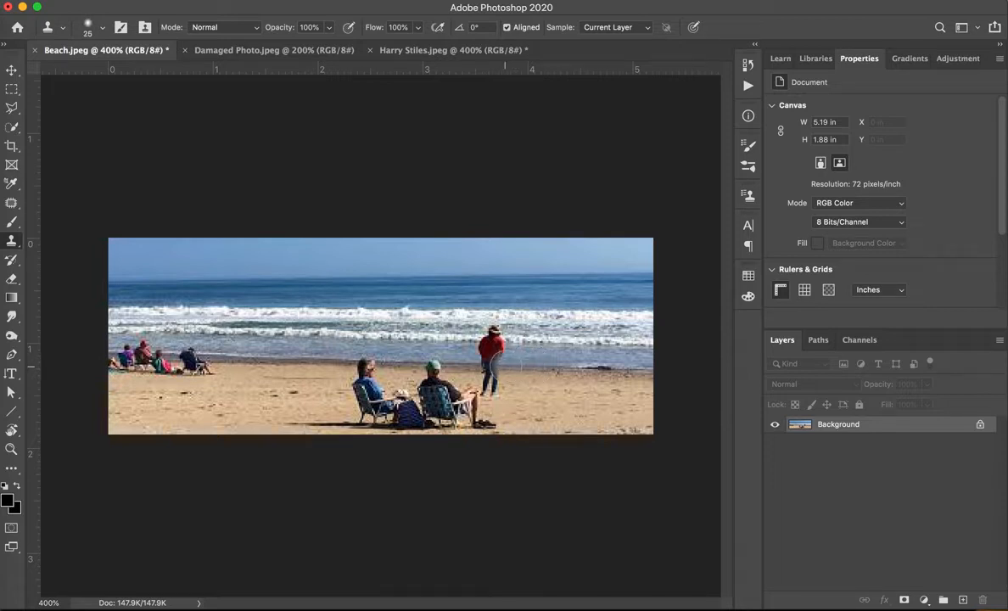
left_click(495, 366)
left_click_drag(495, 366, 481, 366)
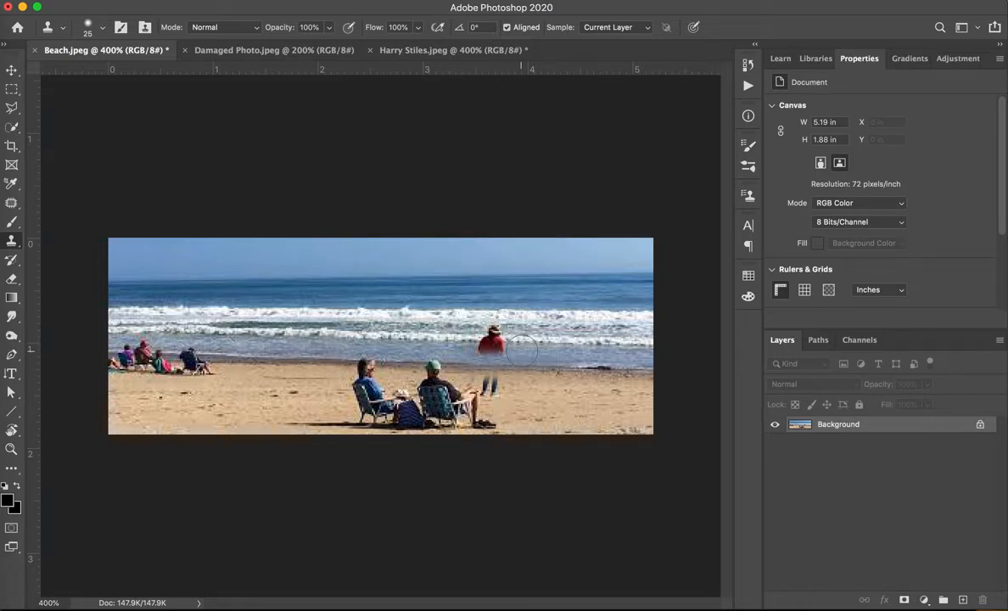
mouse_move(521, 350)
left_mouse_down()
mouse_move(486, 348)
mouse_move(495, 328)
left_mouse_up()
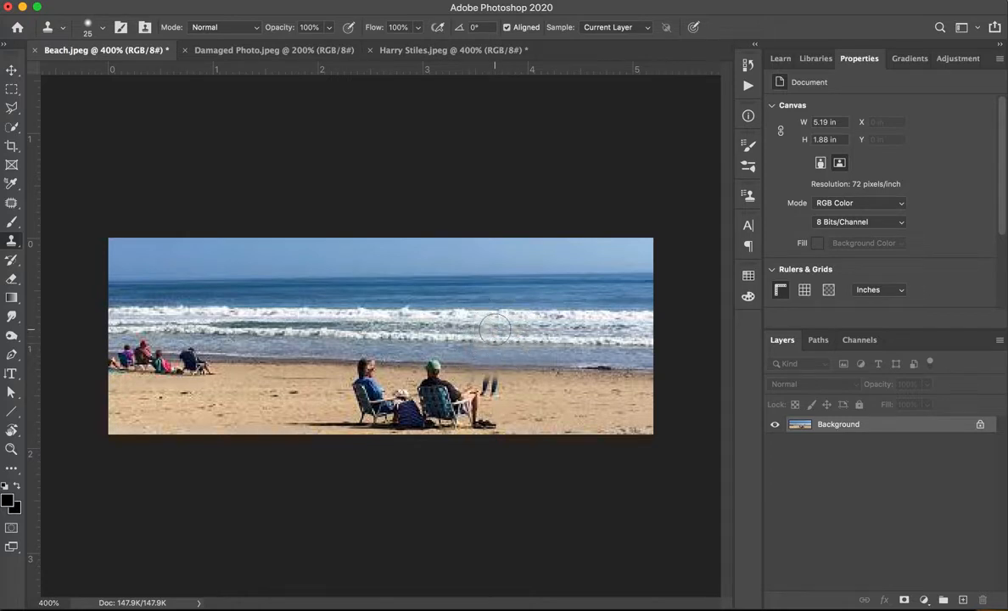
left_click(515, 386, "alt")
left_click(505, 387)
Sample the clear shoreline and clone it over the seated group at the beach's far left with the size 25 brush.
key("bracketleft")
key("bracketleft")
key("bracketright")
key("bracketright")
key("bracketright")
key("bracketright")
left_click(221, 360, "alt")
left_click(202, 358)
left_click_drag(199, 358, 123, 354)
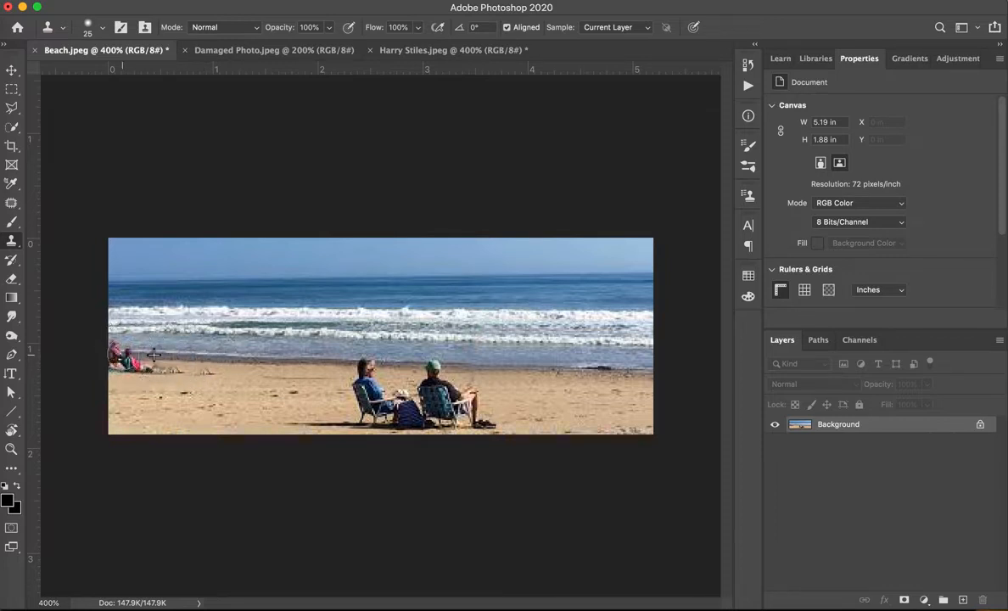
mouse_move(211, 374)
left_mouse_down()
mouse_move(157, 372)
mouse_move(153, 353)
mouse_move(110, 367)
mouse_move(125, 347)
mouse_move(109, 346)
left_mouse_up()
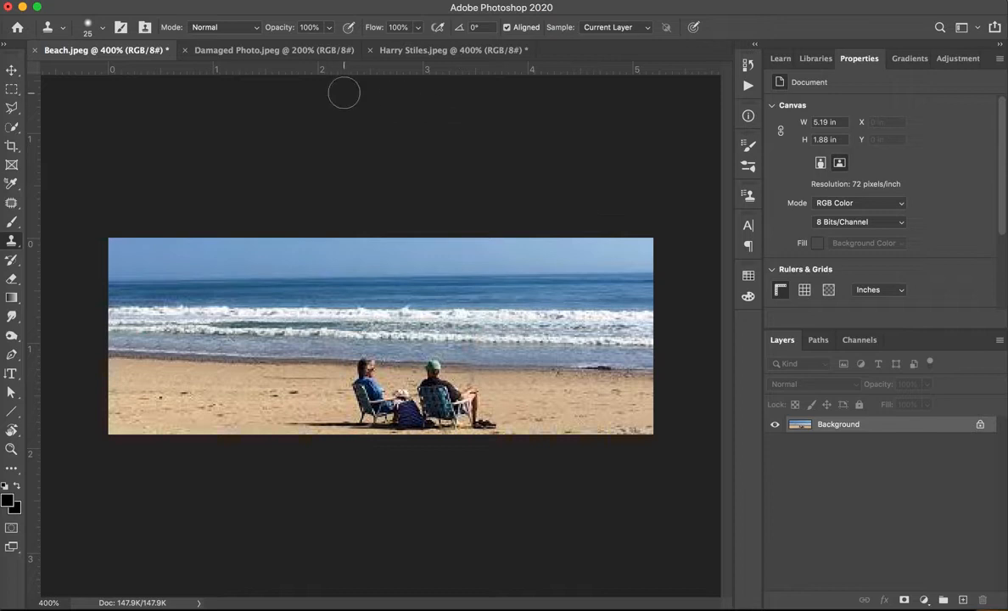
In Damaged Photo.jpeg, patch the crack through the hair at the portrait's upper right with clean hair just below, using the Patch tool in Source mode.
left_click(12, 203)
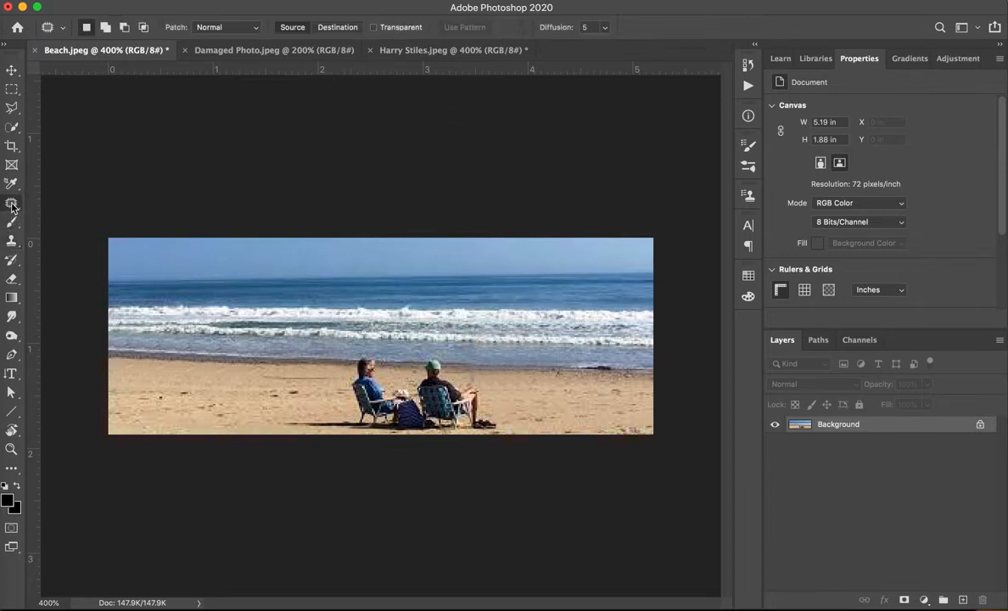
left_click(270, 53)
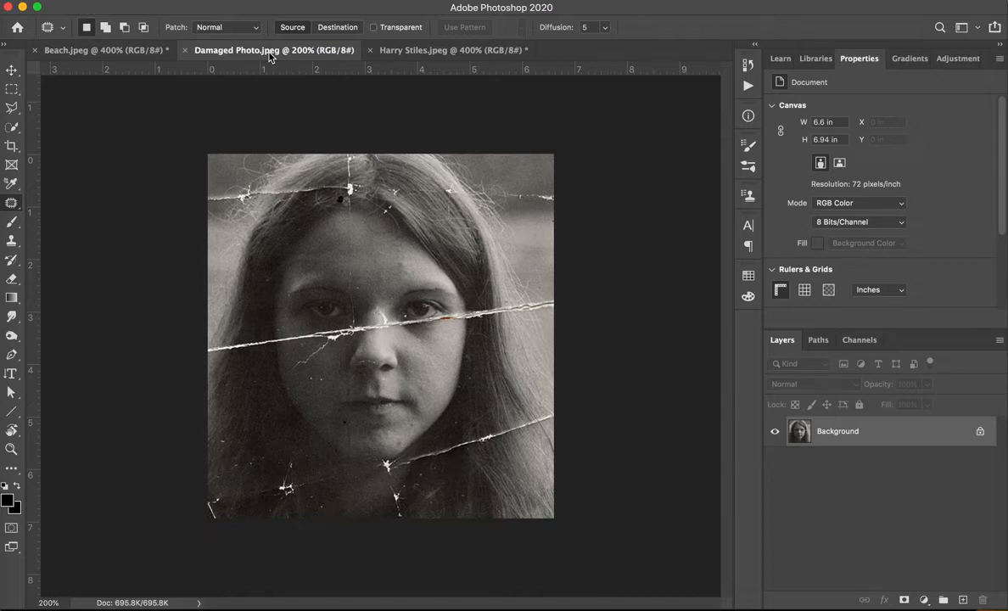
right_click(13, 200)
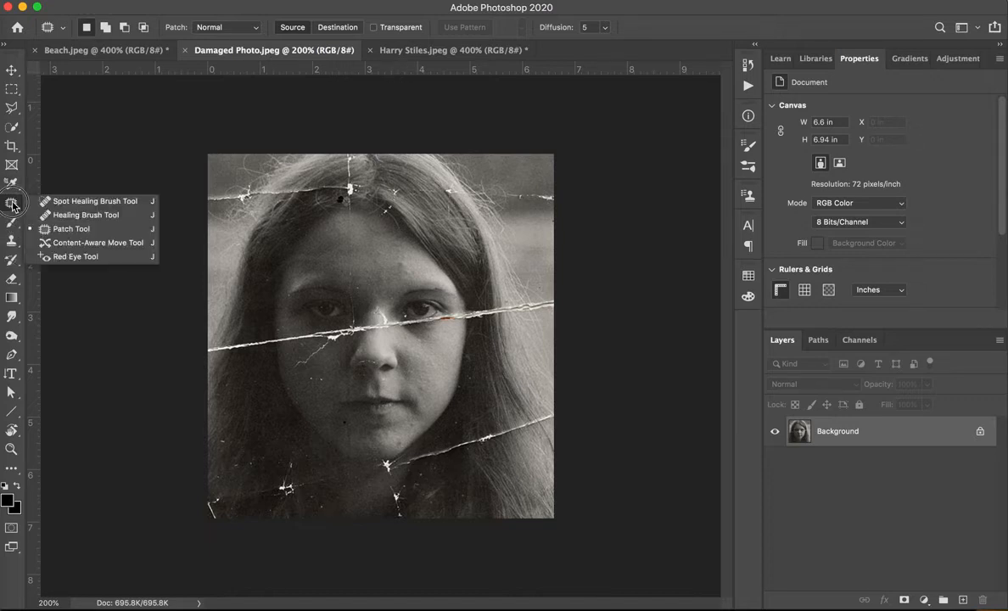
left_click(60, 228)
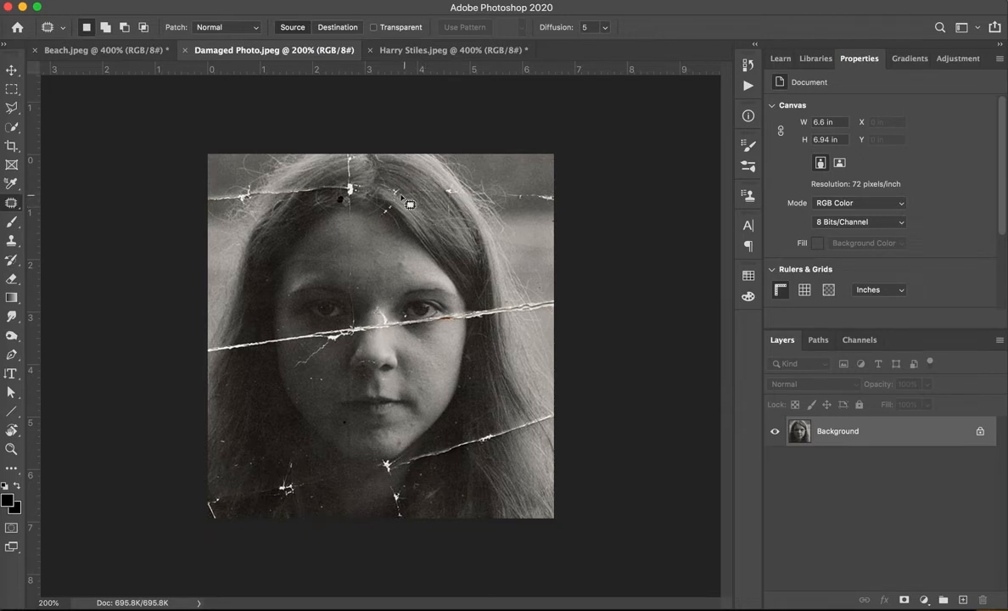
mouse_move(379, 181)
left_mouse_down()
mouse_move(389, 195)
mouse_move(441, 187)
mouse_move(424, 174)
mouse_move(383, 182)
left_mouse_up()
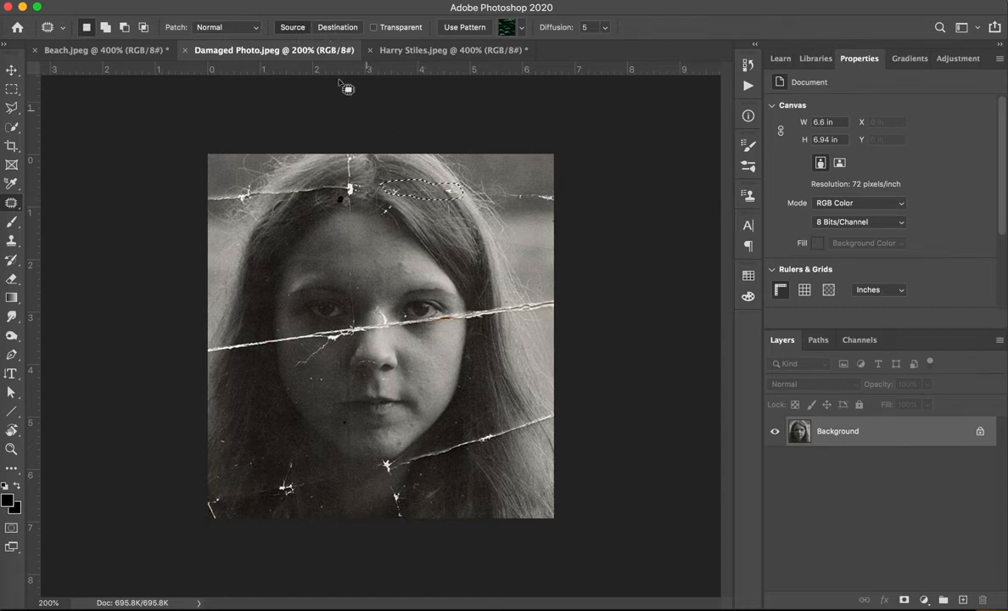
left_click_drag(413, 177, 448, 228)
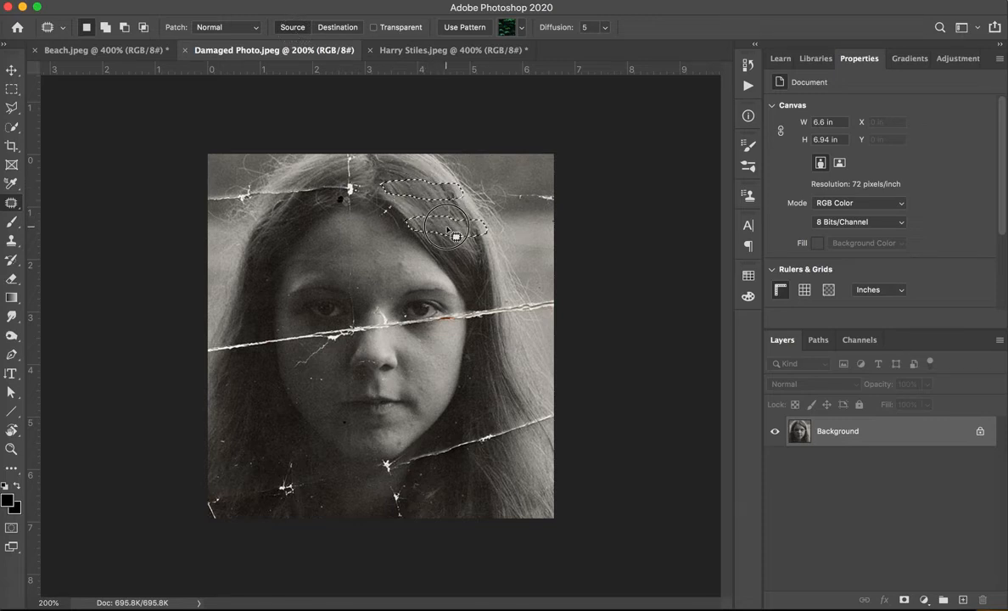
key("super+d")
key("shift+super+d")
Try the Patch tool's Destination mode by placing clean hair from the portrait's upper right over the hair near the parting.
left_click(331, 28)
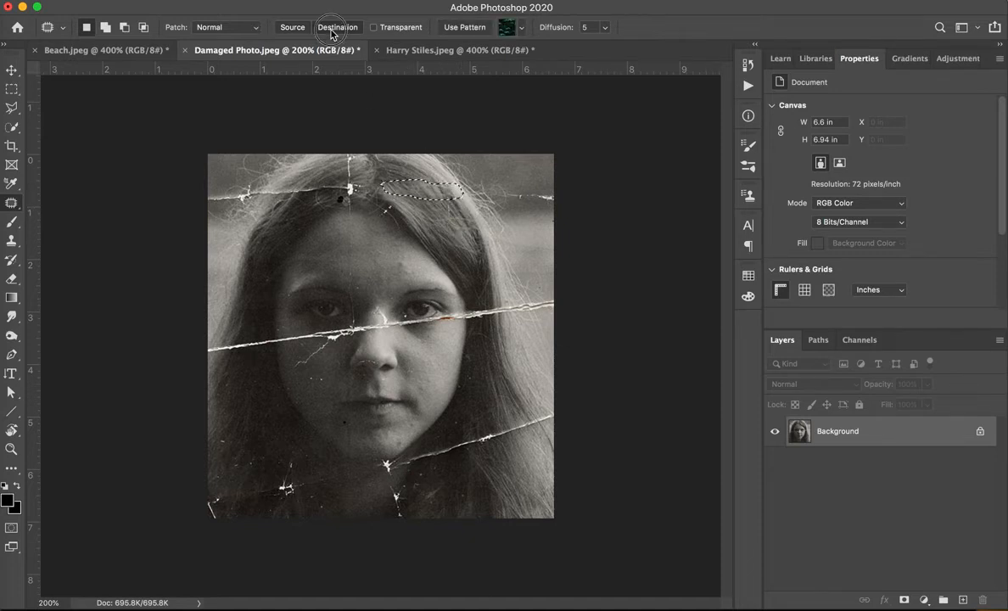
mouse_move(456, 218)
left_mouse_down()
mouse_move(422, 216)
mouse_move(440, 251)
mouse_move(471, 248)
mouse_move(472, 224)
mouse_move(450, 238)
mouse_move(411, 189)
left_mouse_up()
left_click(458, 230)
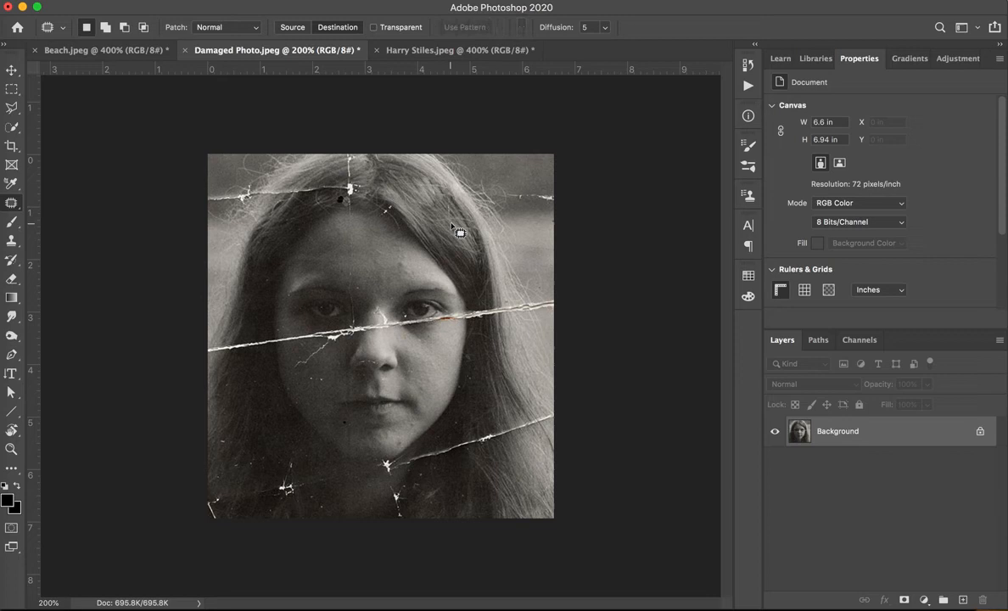
key("super+z")
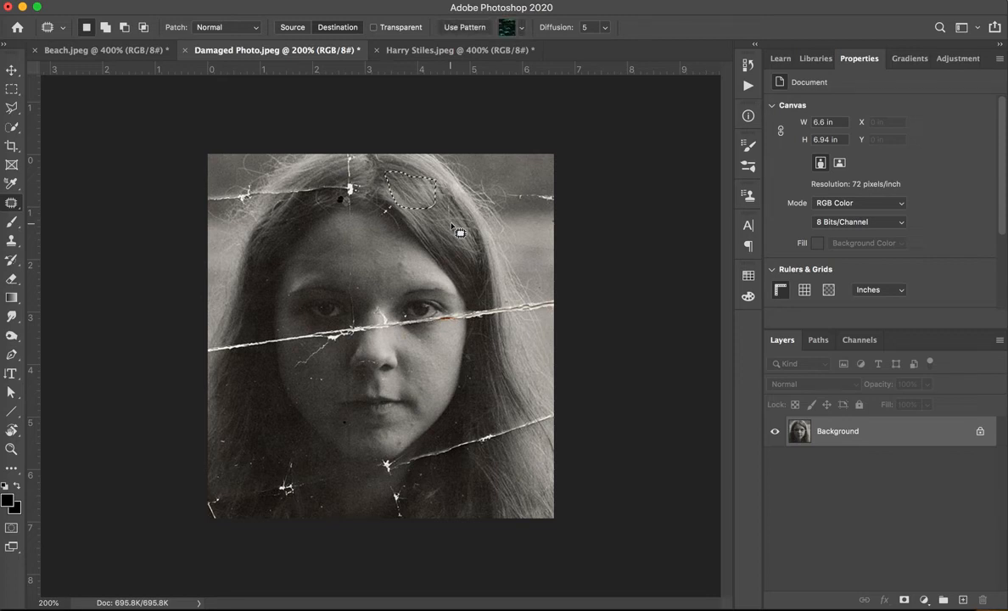
key("super+z")
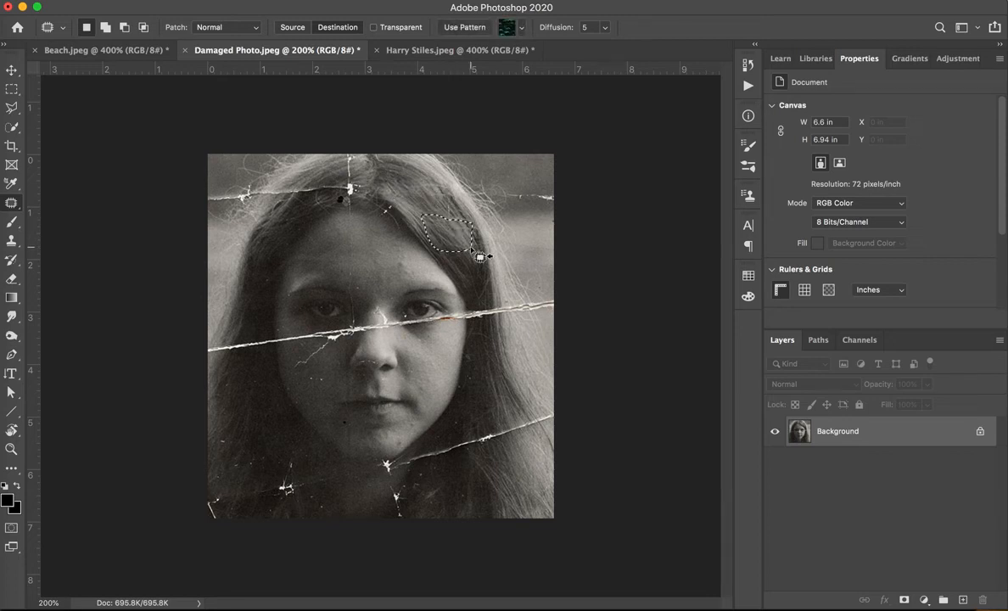
left_click(482, 254)
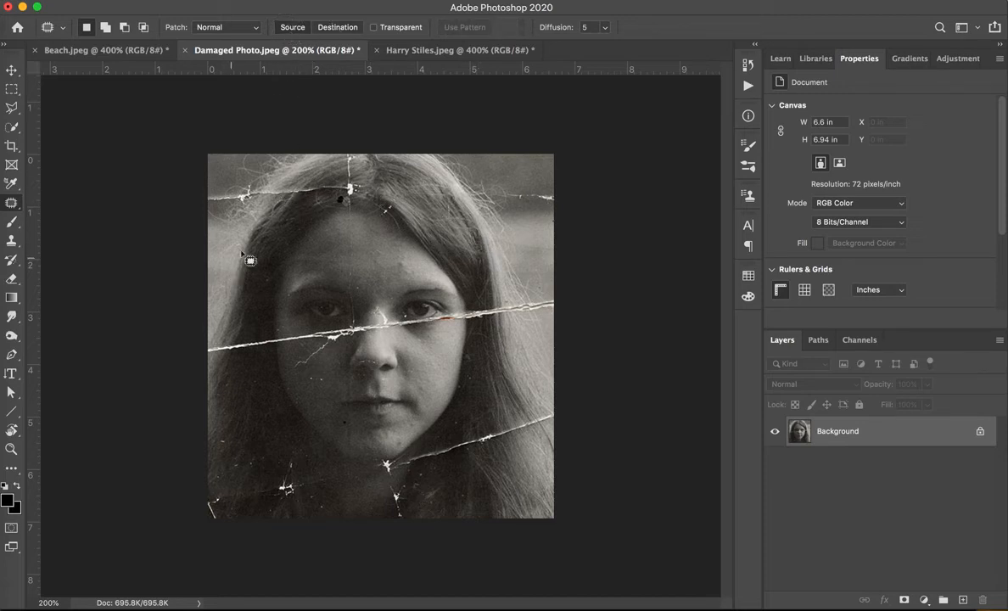
Patch the crack across the hair at the portrait's upper left and the crack across the long hair at its lower right.
mouse_move(262, 184)
left_mouse_down()
mouse_move(320, 199)
mouse_move(331, 187)
mouse_move(273, 182)
mouse_move(279, 216)
left_mouse_up()
left_click(280, 214)
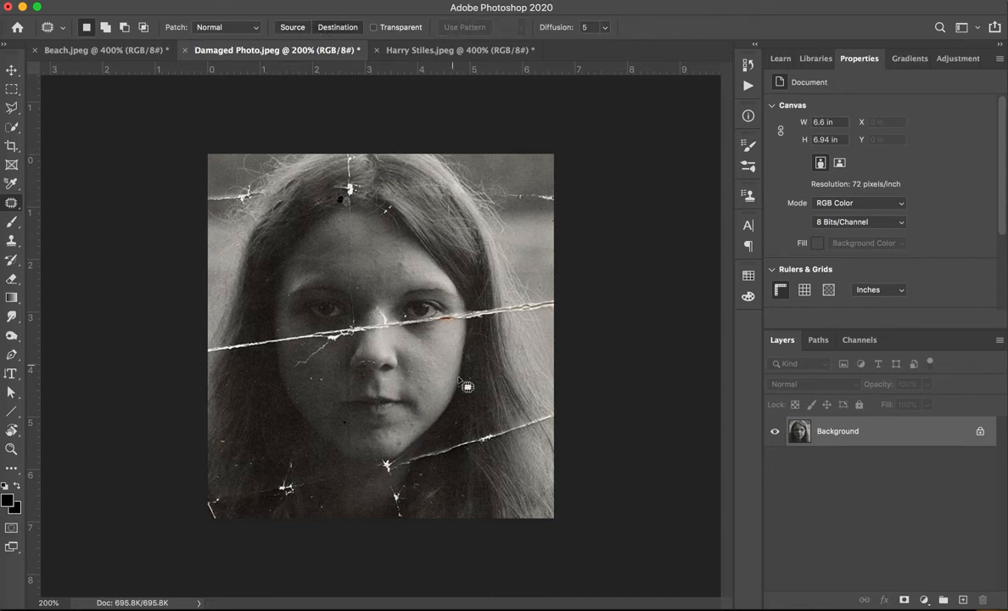
mouse_move(475, 396)
left_mouse_down()
mouse_move(472, 427)
mouse_move(515, 412)
mouse_move(493, 392)
mouse_move(496, 441)
left_mouse_up()
key("ctrl+d")
mouse_move(508, 370)
left_mouse_down()
mouse_move(478, 402)
mouse_move(536, 403)
mouse_move(521, 371)
mouse_move(531, 424)
left_mouse_up()
left_click(542, 471)
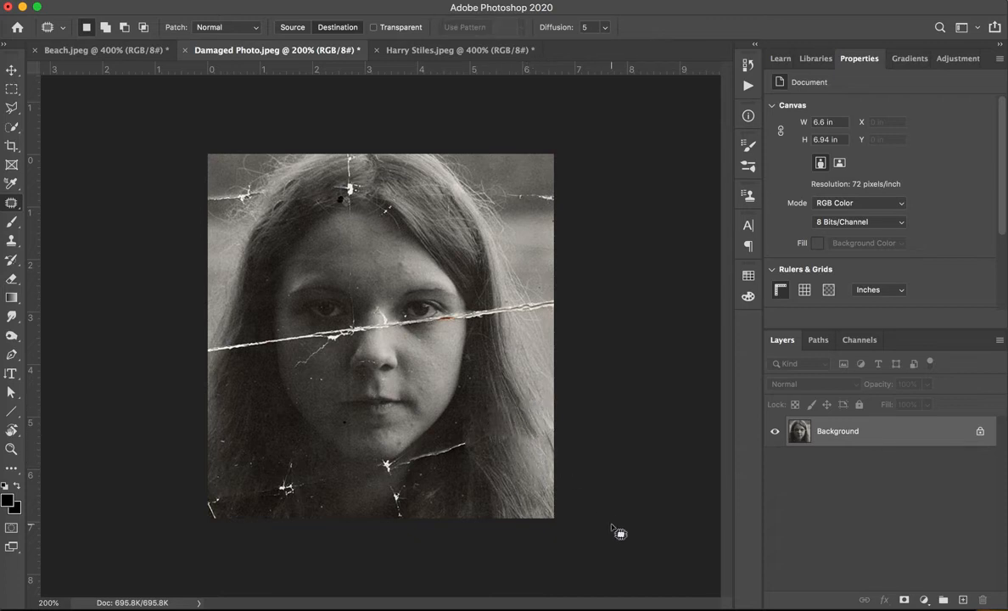
Patch the left end of the main crack where it crosses the hair beside the face, using clean hair below.
mouse_move(244, 302)
left_mouse_down()
mouse_move(245, 329)
mouse_move(264, 311)
mouse_move(249, 287)
mouse_move(223, 355)
left_mouse_up()
left_click(223, 372)
mouse_move(263, 313)
left_mouse_down()
mouse_move(252, 301)
mouse_move(266, 331)
mouse_move(263, 311)
mouse_move(251, 358)
left_mouse_up()
left_click(252, 394)
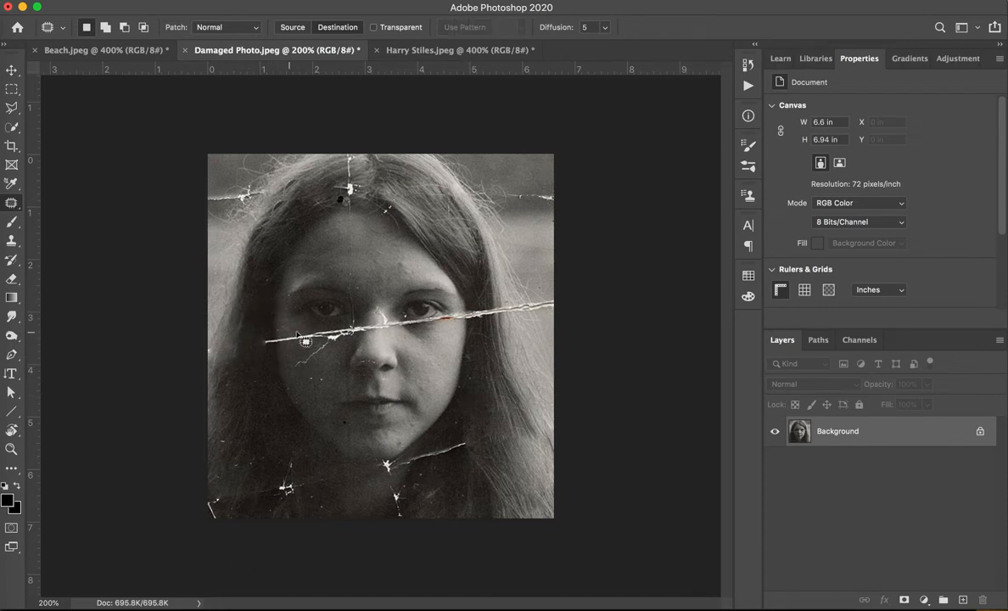
Heal the crack and its branch on the left cheek with the Healing Brush at size 15, and the cheek specks with the Spot Healing Brush.
right_click(11, 201)
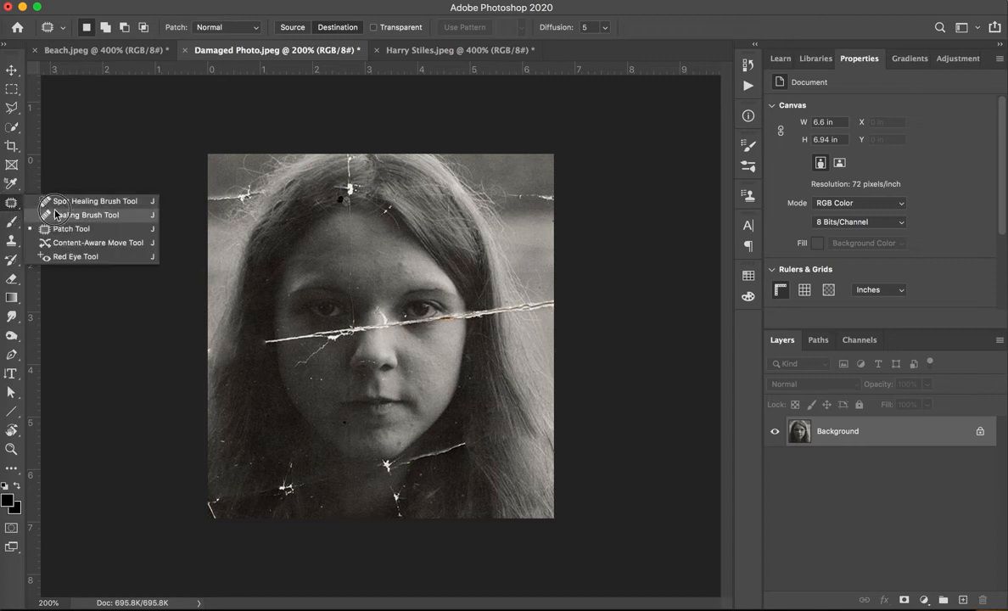
left_click(61, 206)
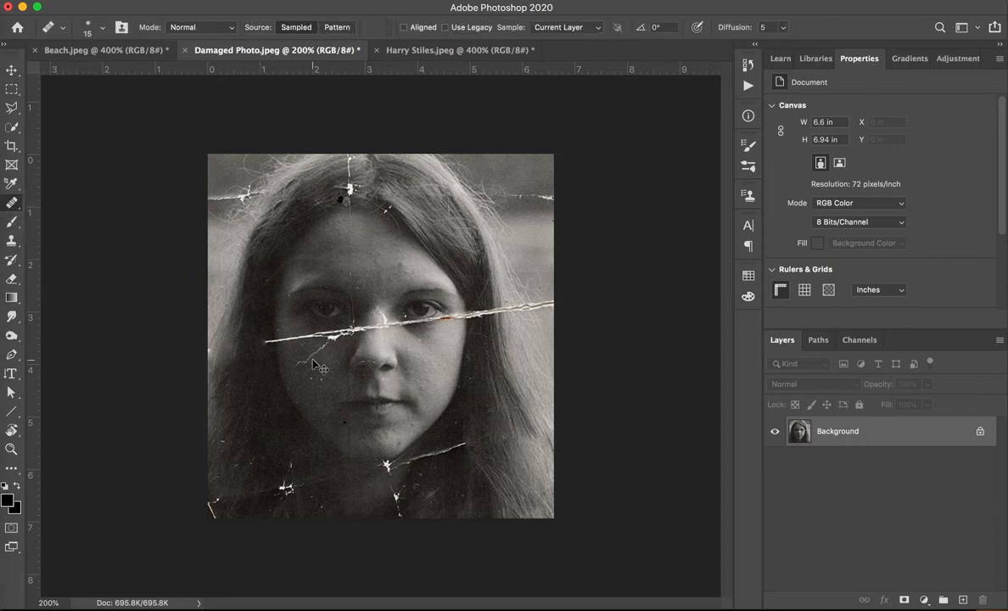
key("super+equal")
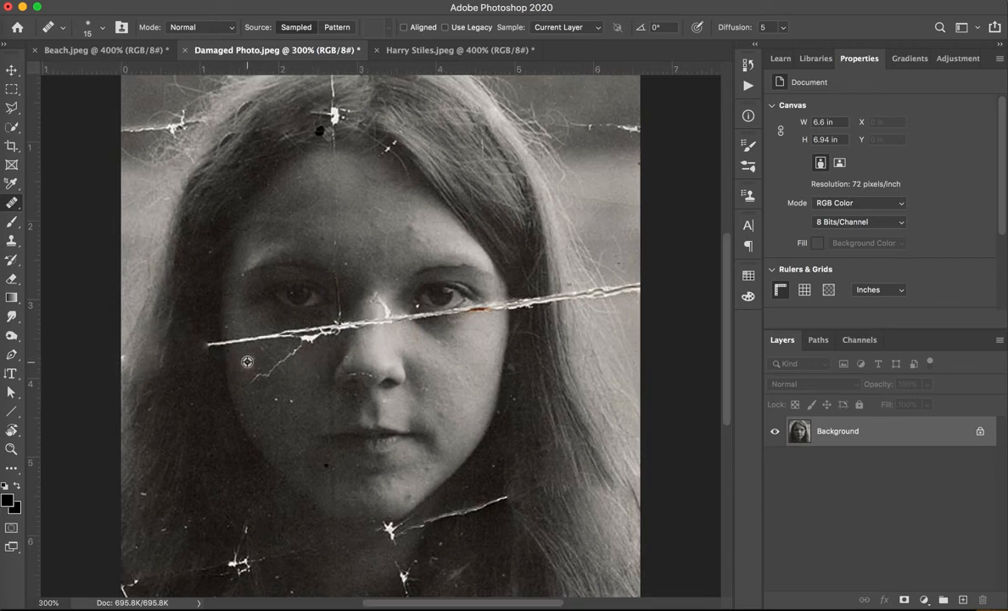
left_click_drag(230, 342, 274, 335)
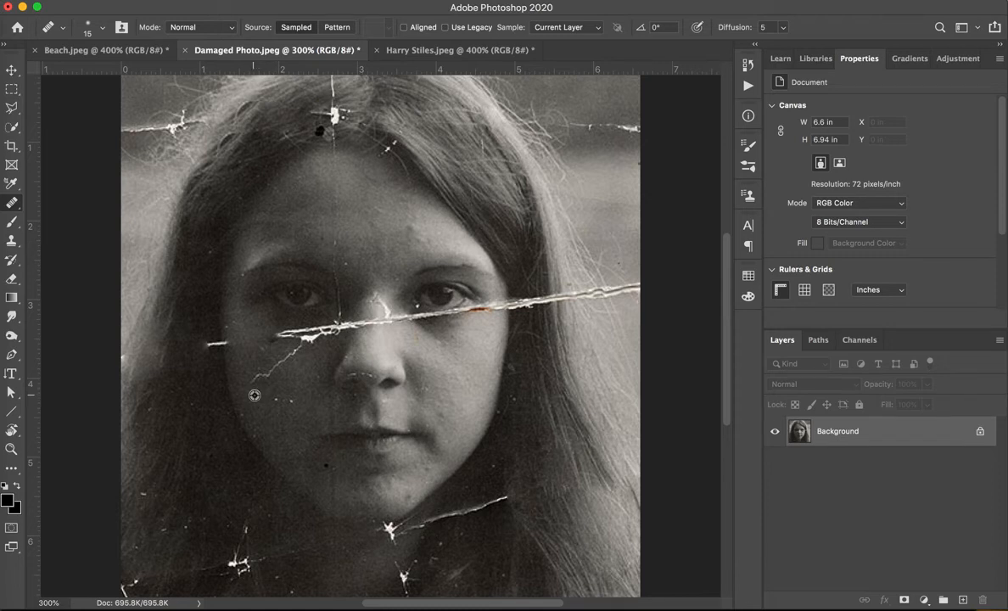
mouse_move(252, 385)
left_mouse_down()
mouse_move(298, 349)
mouse_move(278, 336)
mouse_move(312, 331)
left_mouse_up()
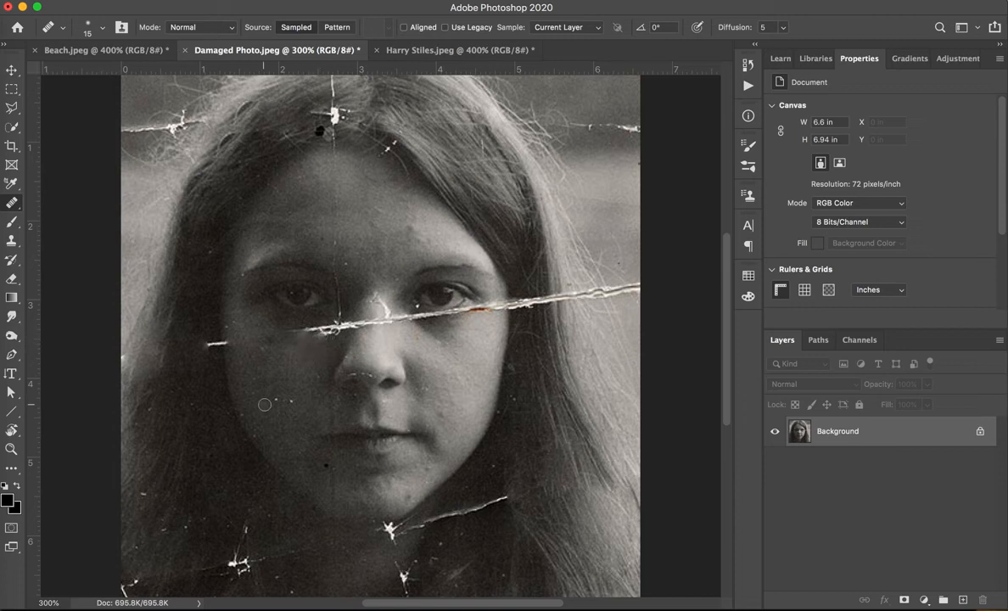
right_click(12, 203)
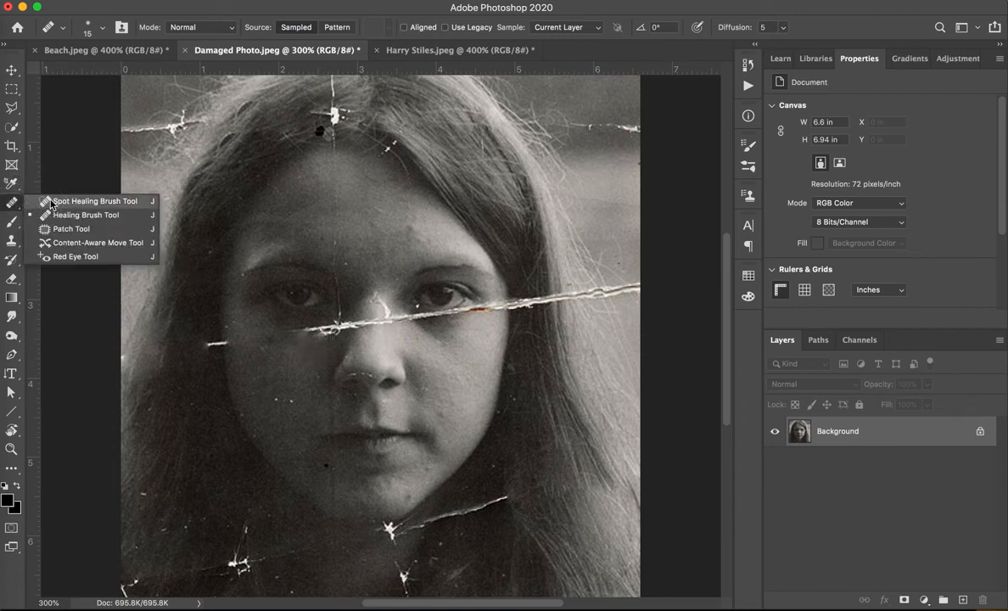
left_click(46, 198)
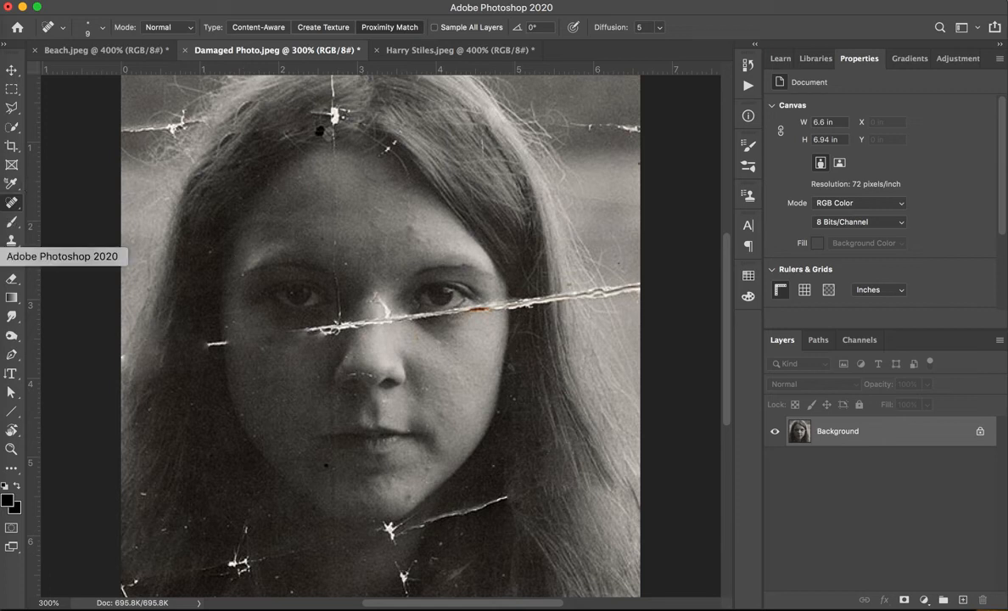
Clone over the crack remnants at the left and right edges of the face using the Clone Stamp at size 35.
left_click(12, 241)
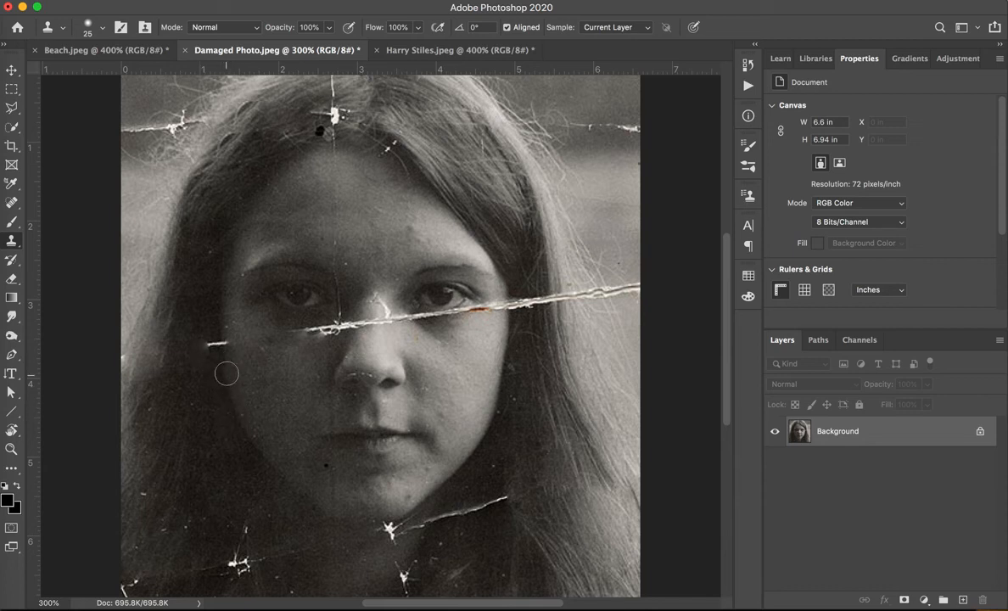
key("bracketright")
key("bracketright")
left_click(223, 371, "alt")
left_click(220, 346)
left_click(220, 345)
left_click(211, 346)
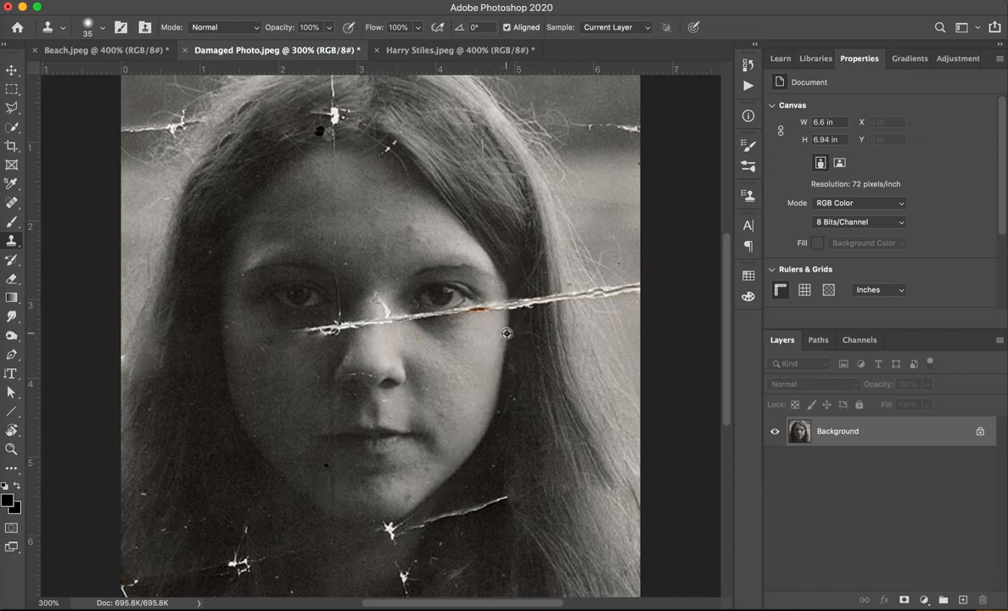
left_click_drag(517, 323, 501, 305)
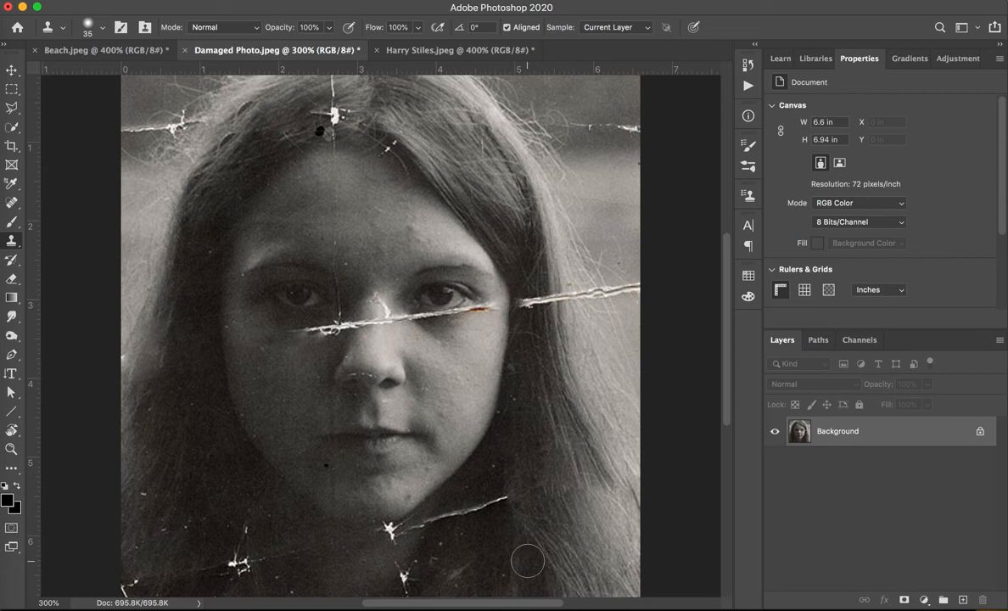
Patch the crack through the hair just right of the face with clean hair below it, using the Patch tool in Source mode.
right_click(10, 242)
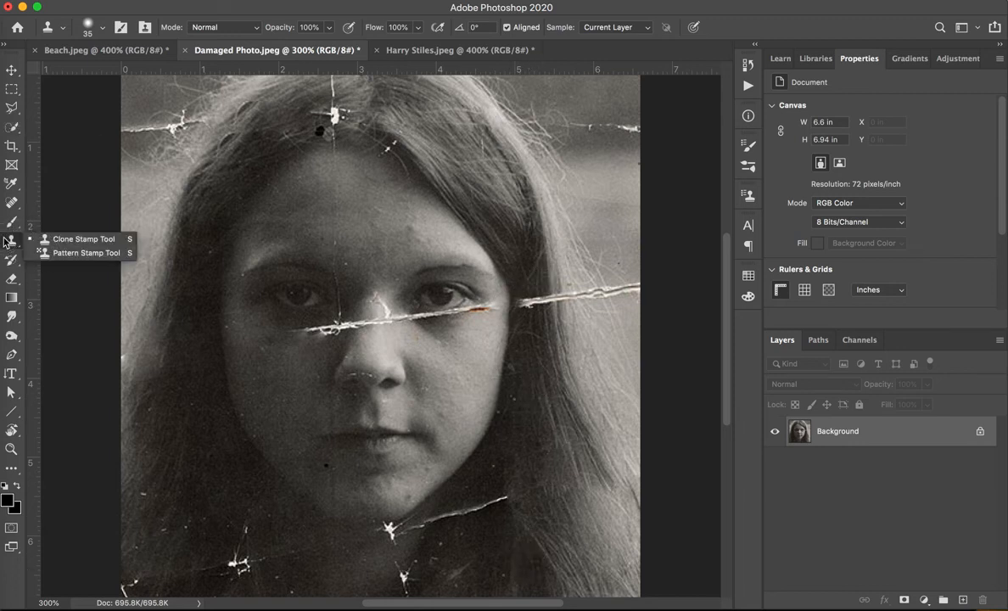
left_click(16, 204)
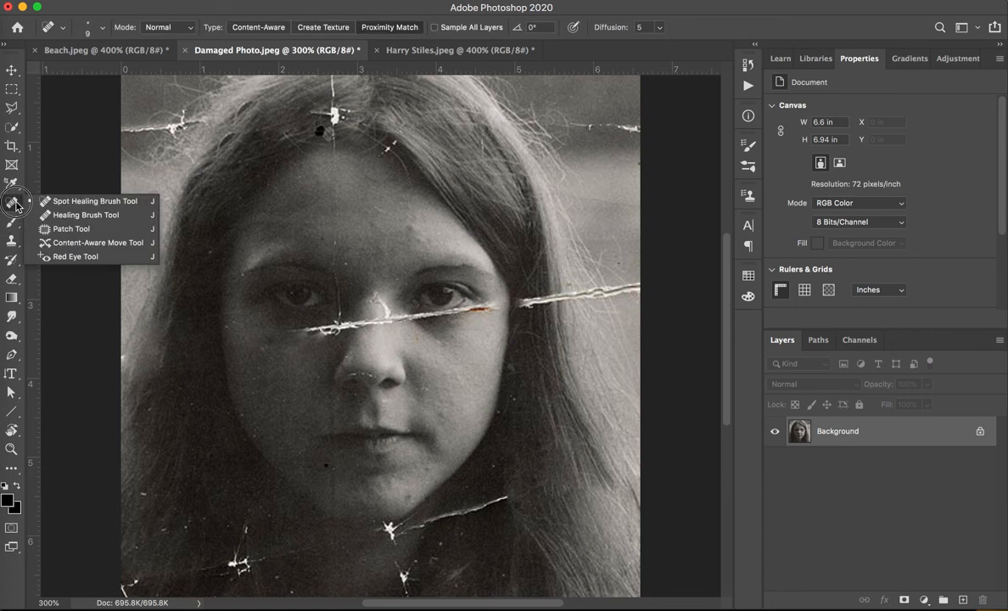
left_click(72, 229)
left_click(322, 26)
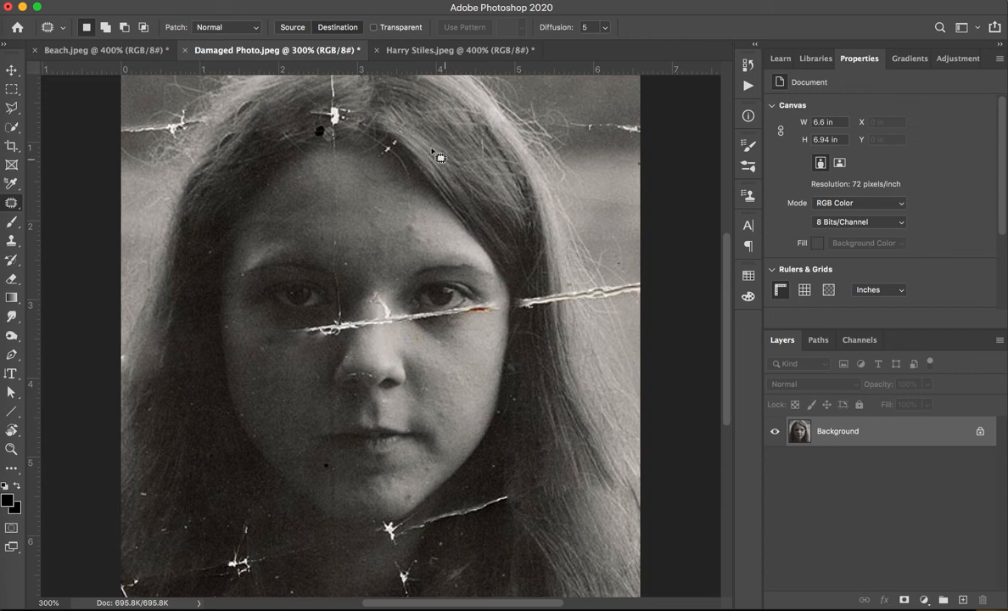
left_click(292, 27)
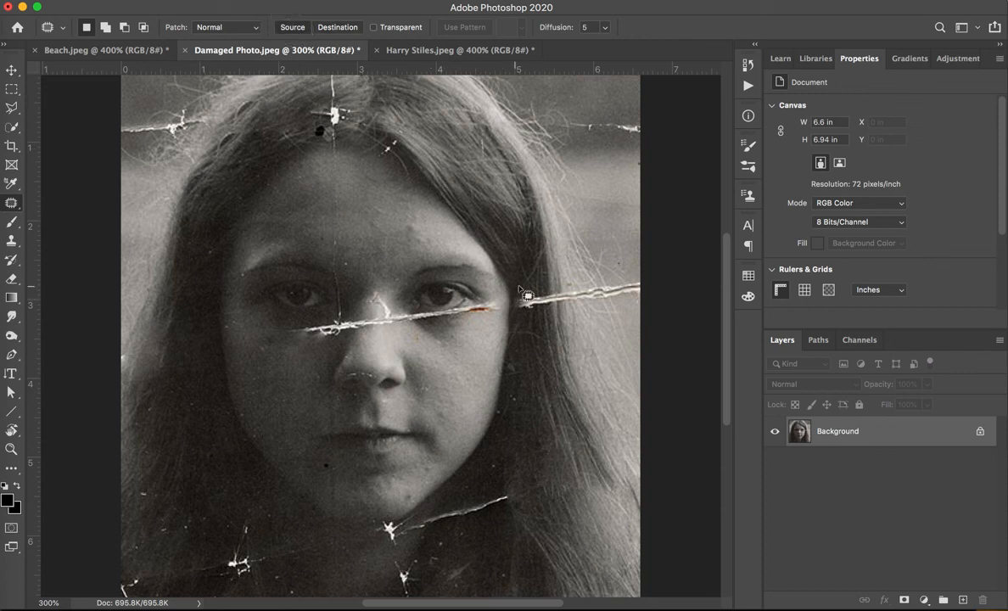
mouse_move(524, 295)
left_mouse_down()
mouse_move(553, 323)
mouse_move(565, 308)
mouse_move(557, 279)
mouse_move(522, 285)
mouse_move(548, 369)
left_mouse_up()
key("super+d")
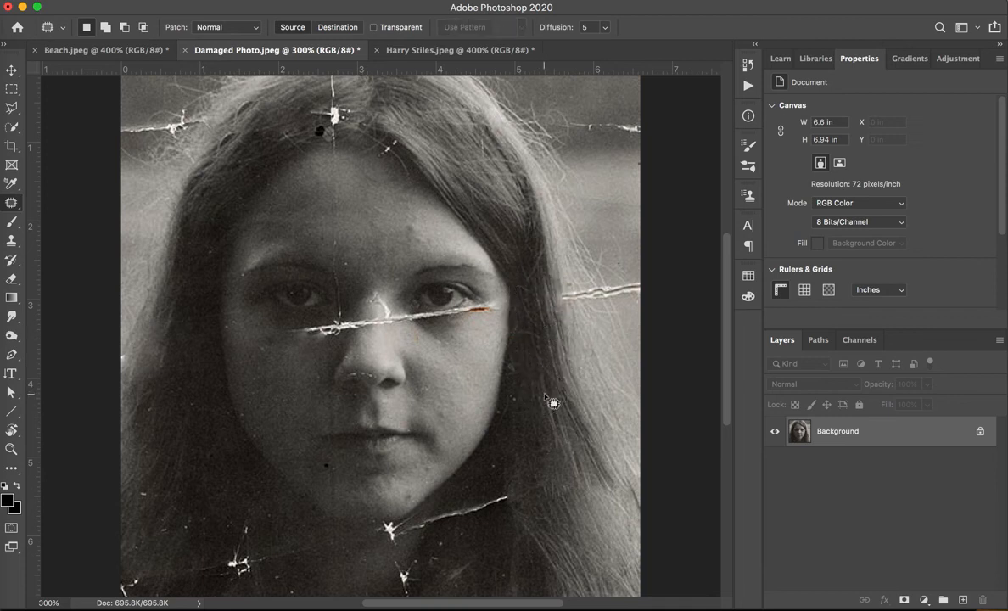
key("super+minus")
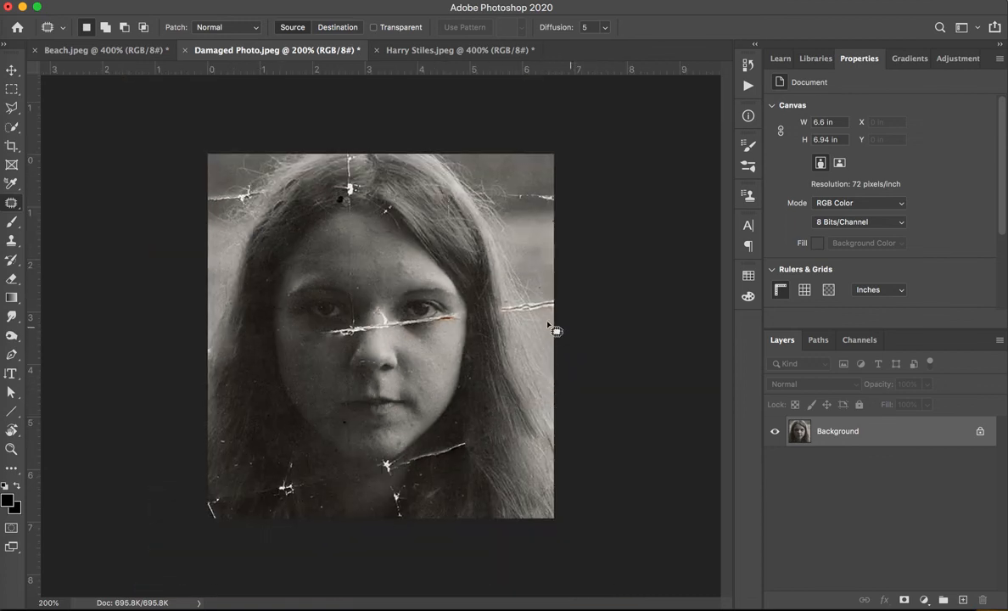
right_click(13, 204)
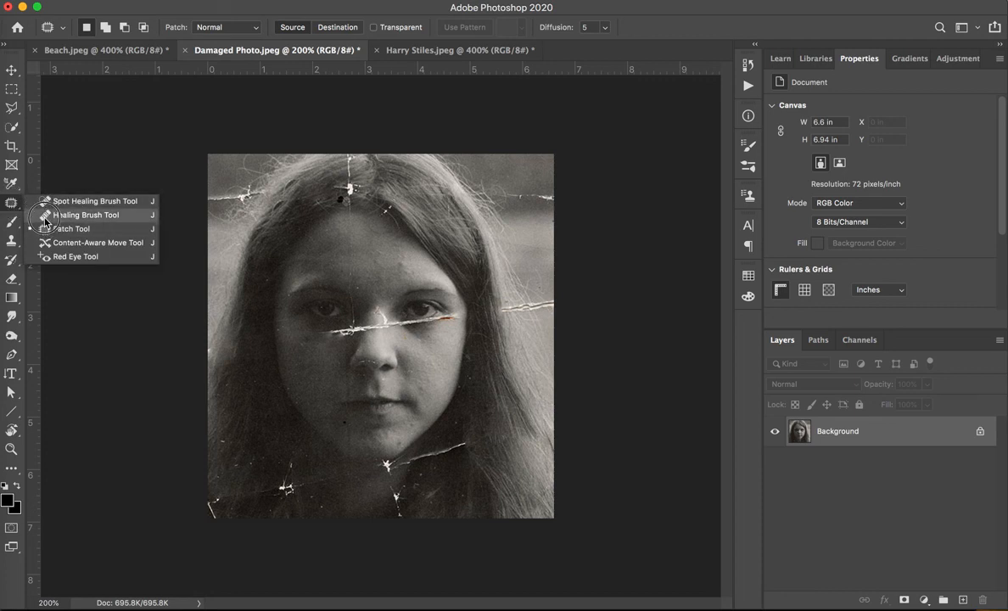
left_click(8, 206)
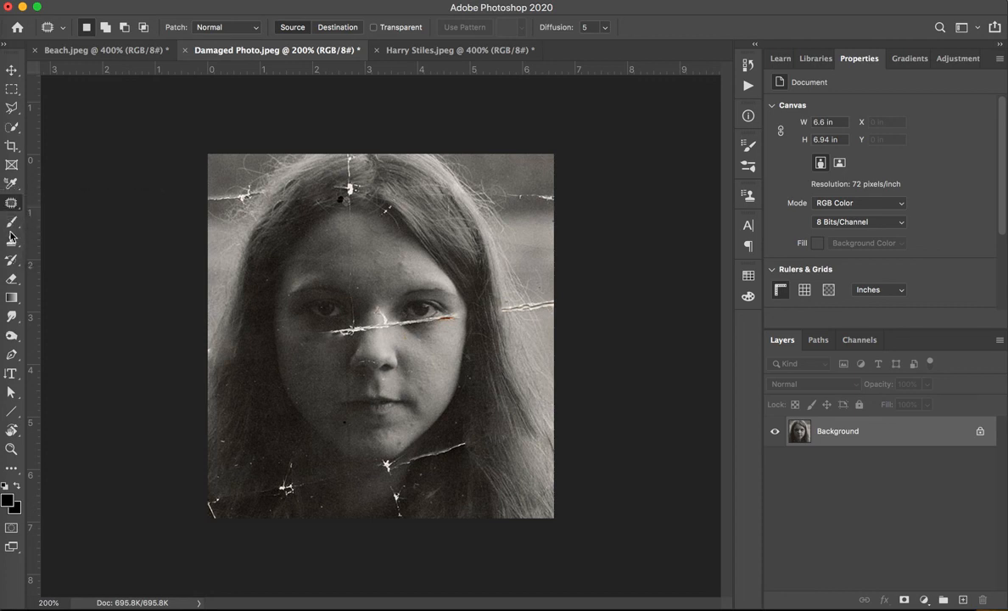
left_click(12, 242)
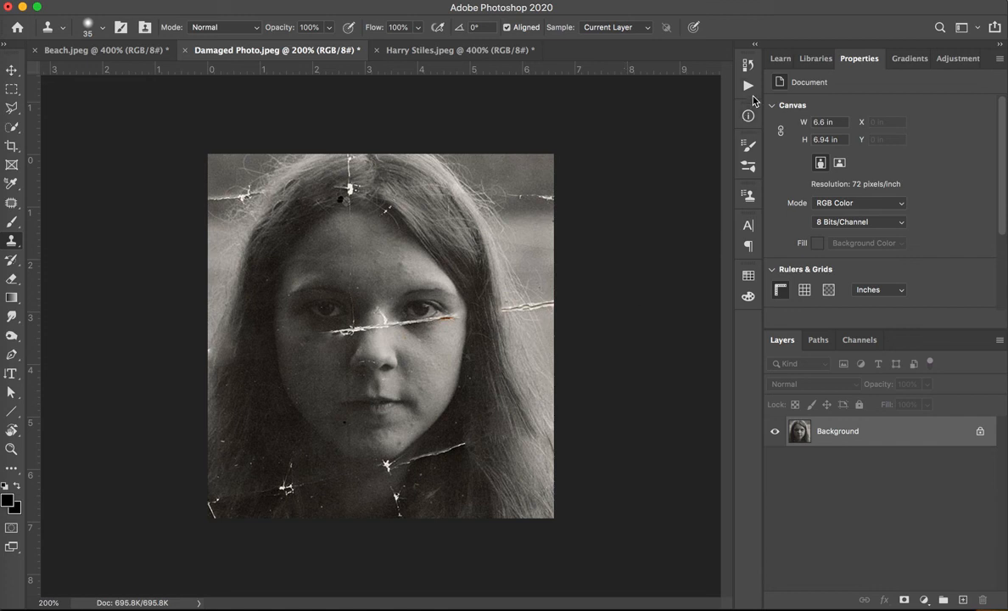
Open the edit history of the damaged photo and review the recorded states back to the initial opening.
left_click(747, 66)
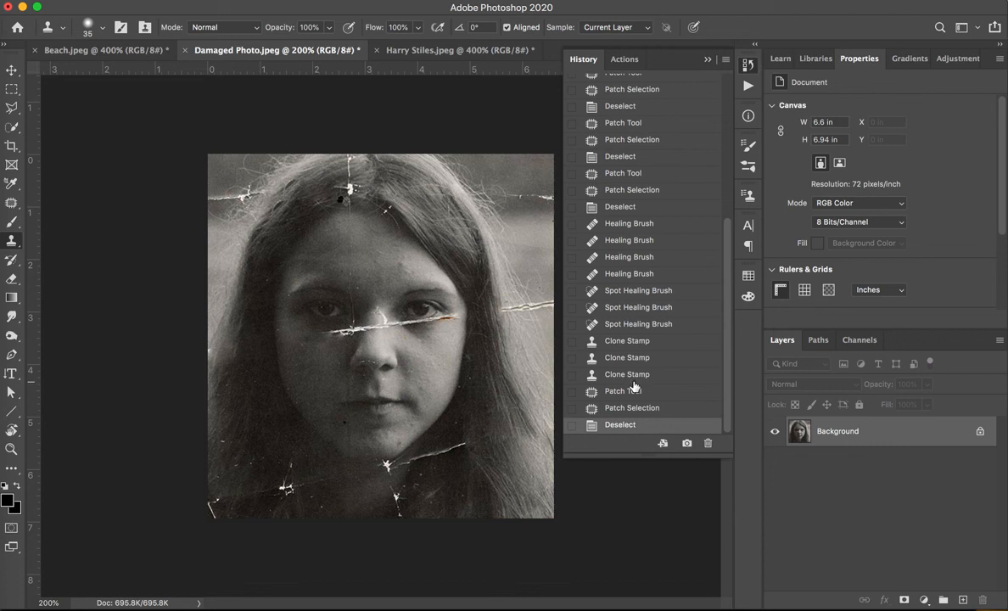
scroll(625, 181, "up", 10)
scroll(625, 178, "down", 5)
scroll(626, 174, "up", 5)
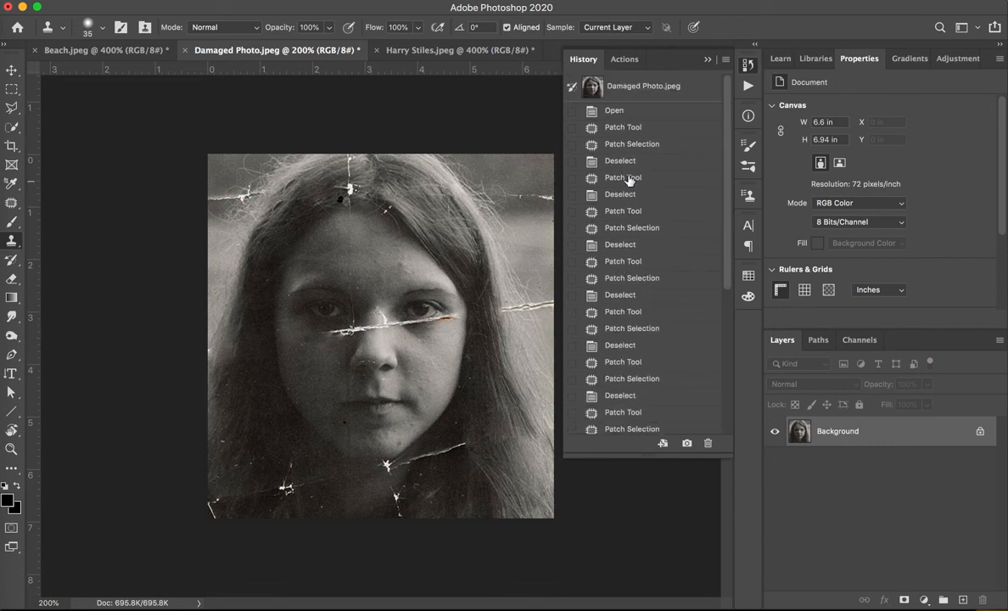
Step the damaged photo back through its earlier patch states, revert it to the original Damaged Photo.jpeg snapshot, and put the history away.
left_click(629, 265)
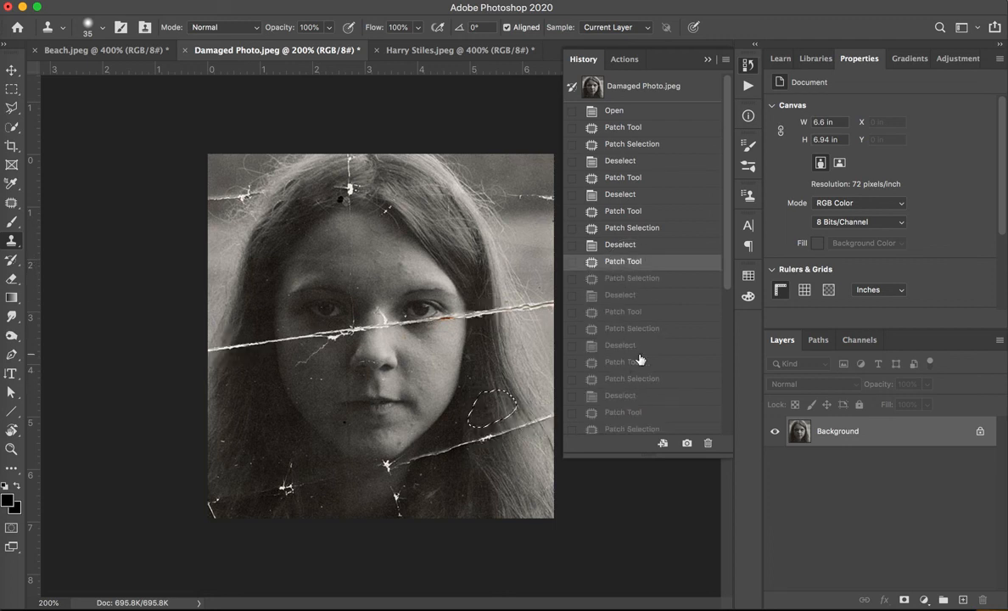
left_click(644, 210)
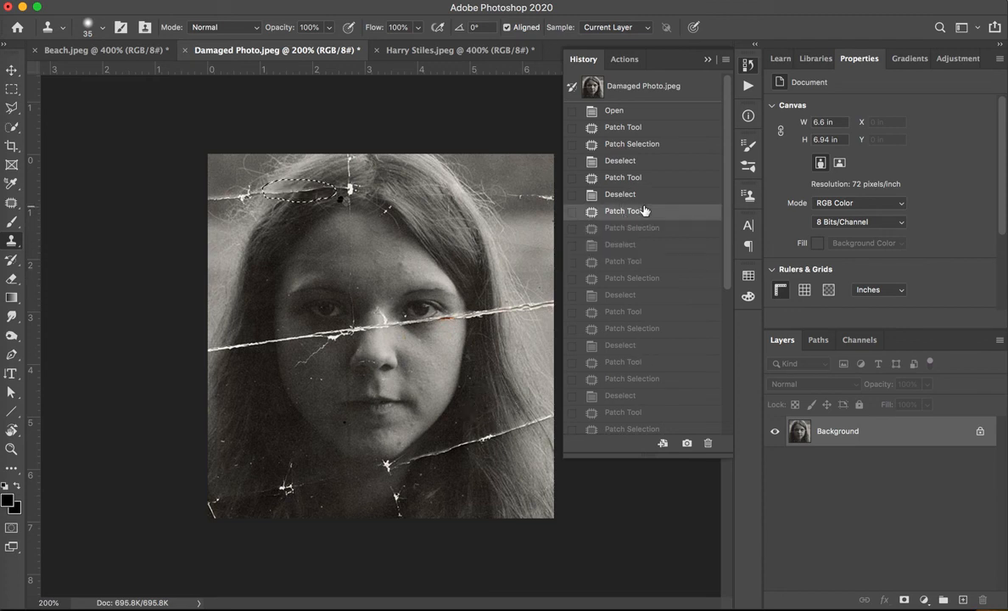
left_click(635, 161)
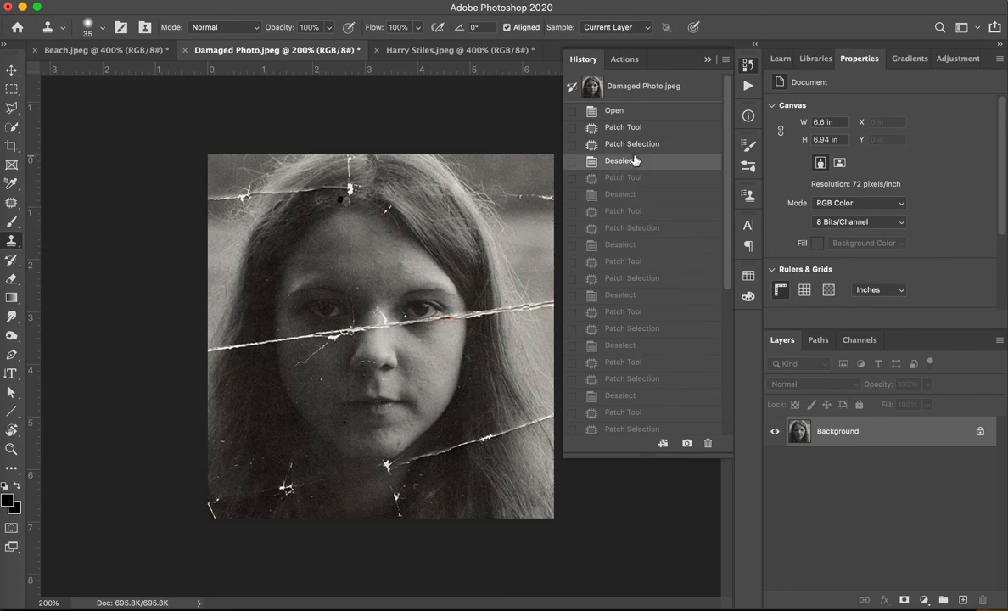
left_click(647, 90)
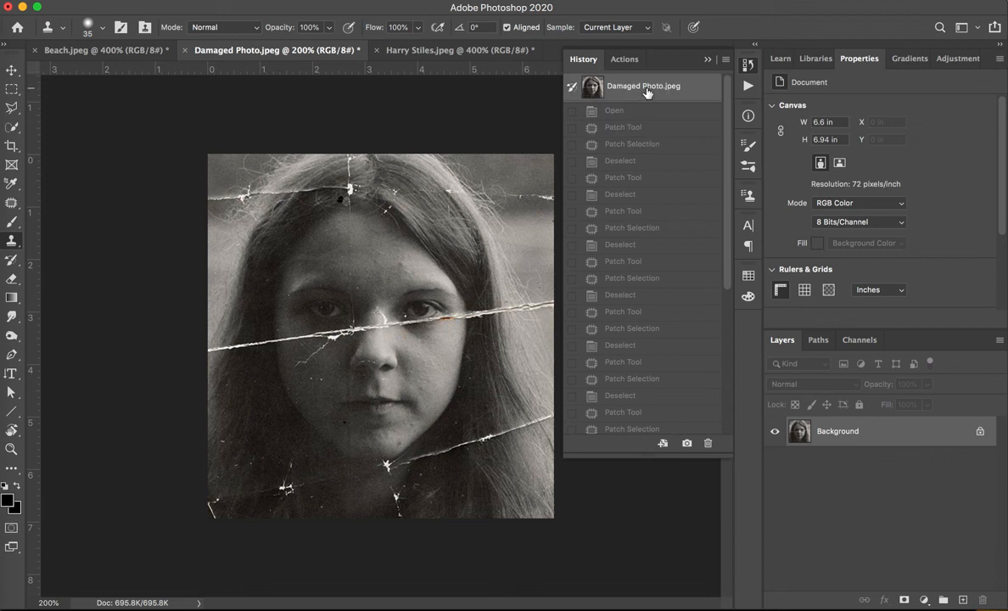
left_click(746, 88)
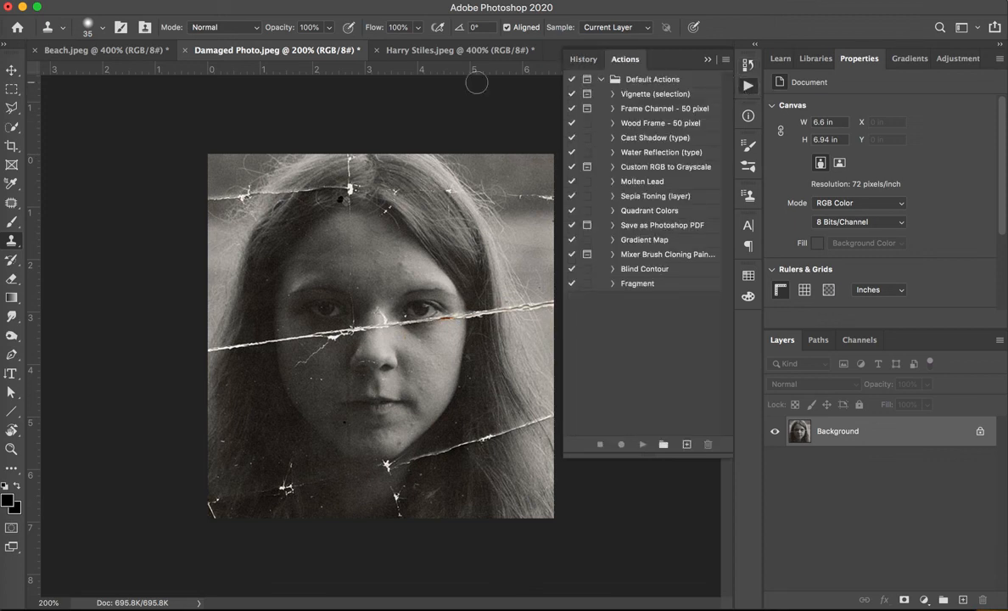
left_click(708, 64)
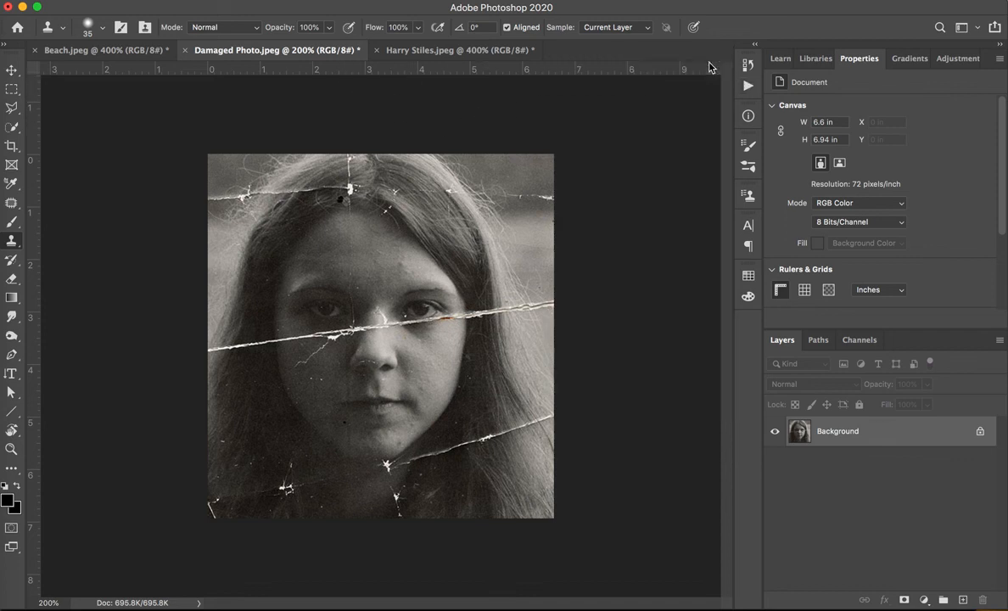